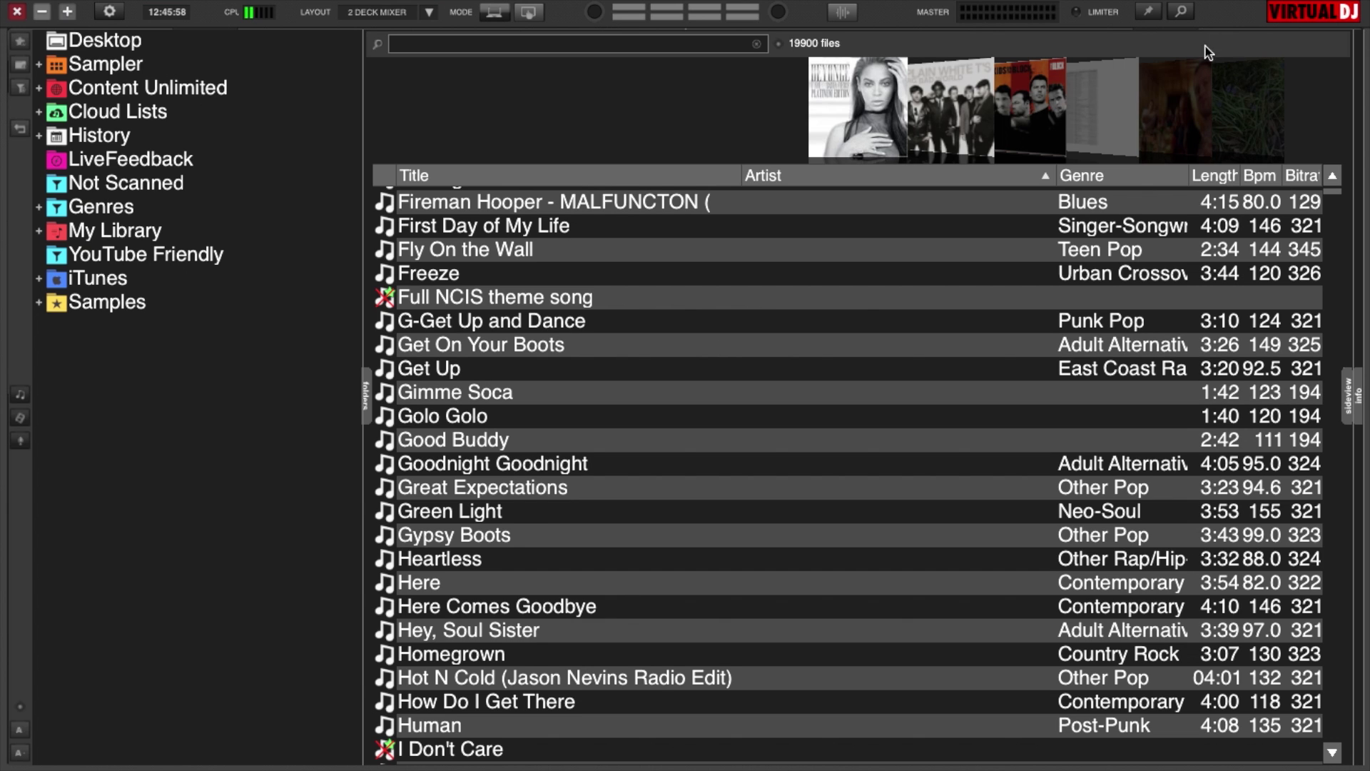
Step: Enlarge the music browser to full screen and briefly expand and collapse My Library
{"action": "left_click", "coordinate": [1183, 14]}
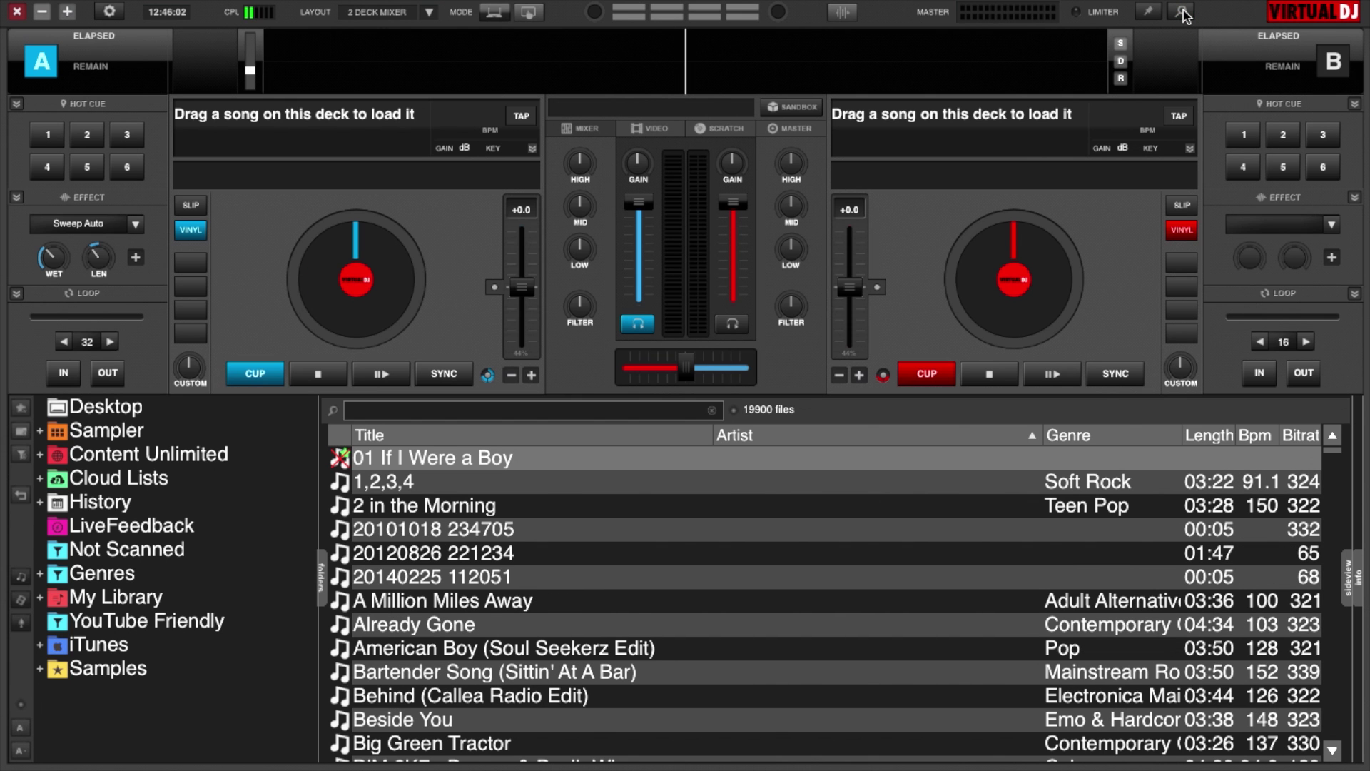
{"action": "left_click", "coordinate": [1183, 15]}
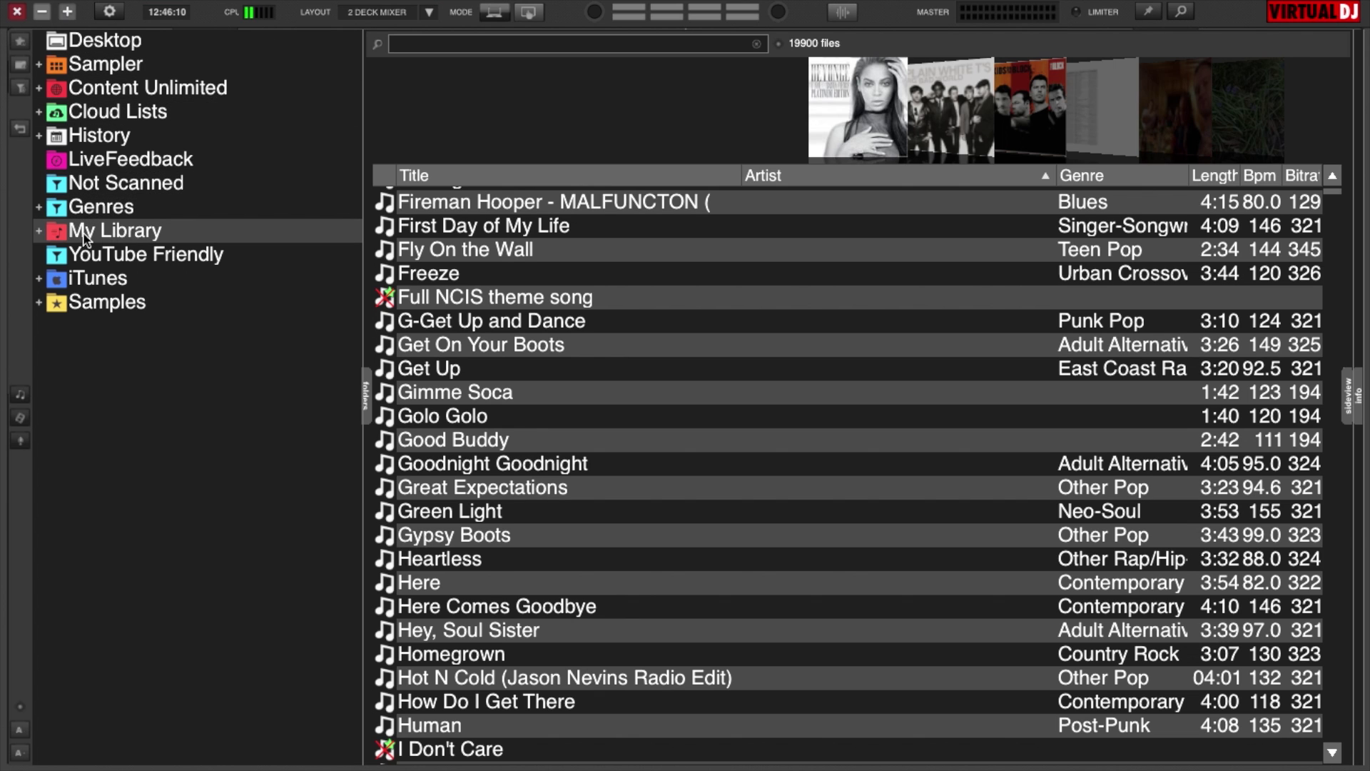
{"action": "left_click", "coordinate": [38, 236]}
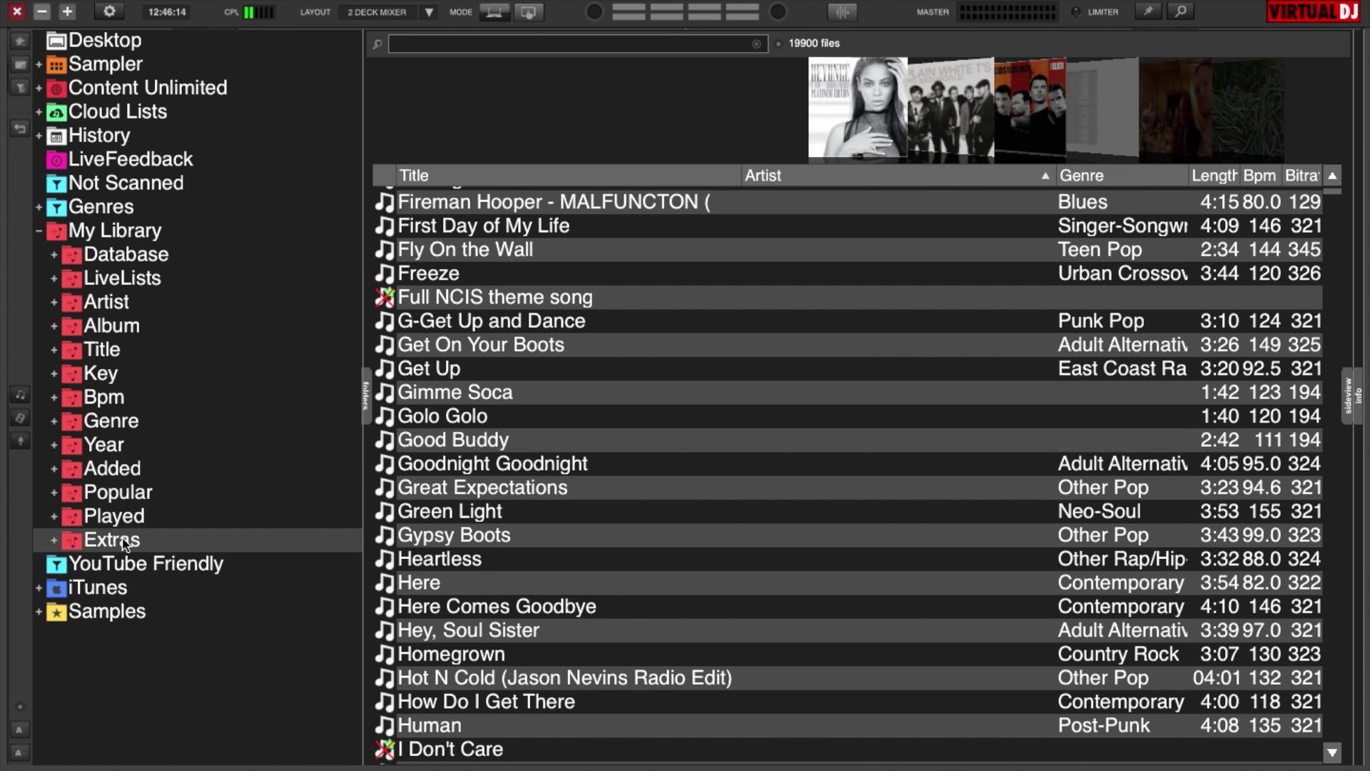
{"action": "left_click", "coordinate": [37, 234]}
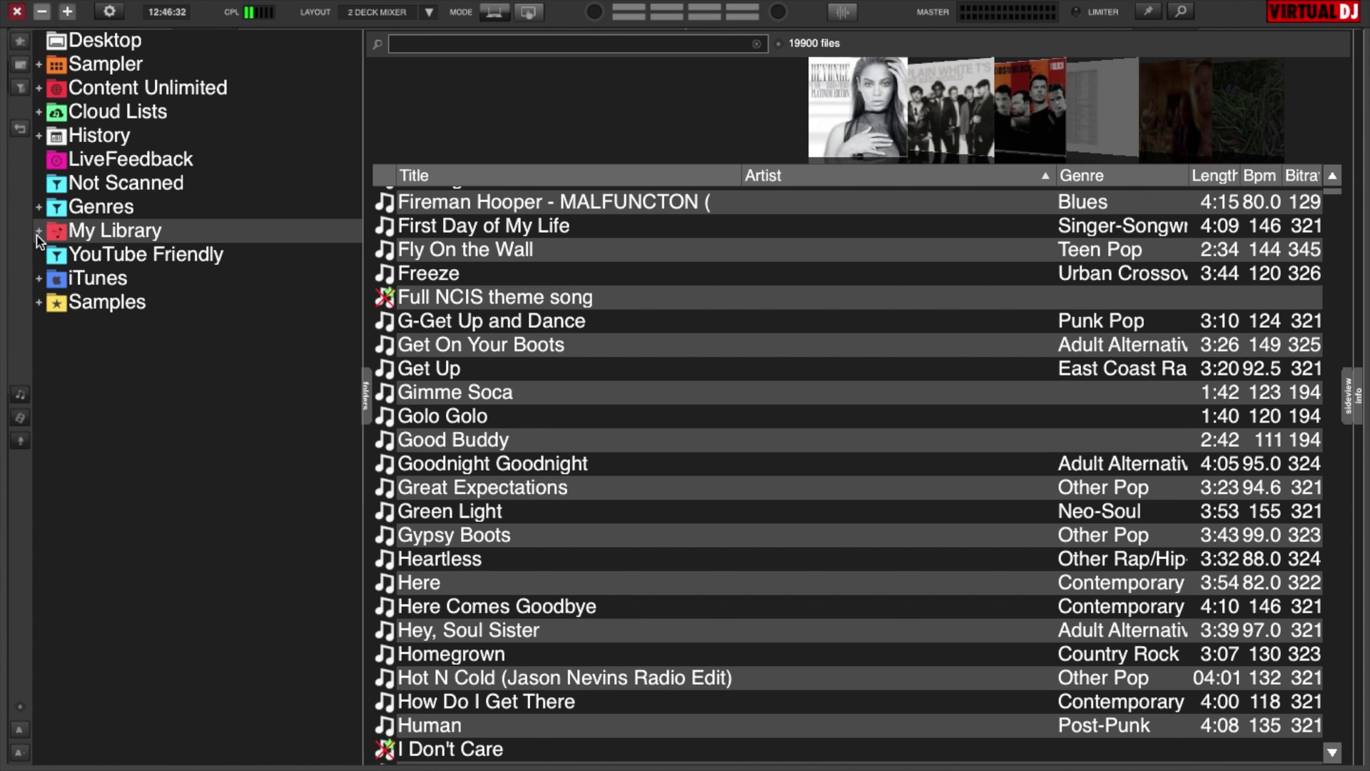
Step: Add a new virtual folder keeping the default name 'Virtual Folder'
{"action": "left_click", "coordinate": [21, 72]}
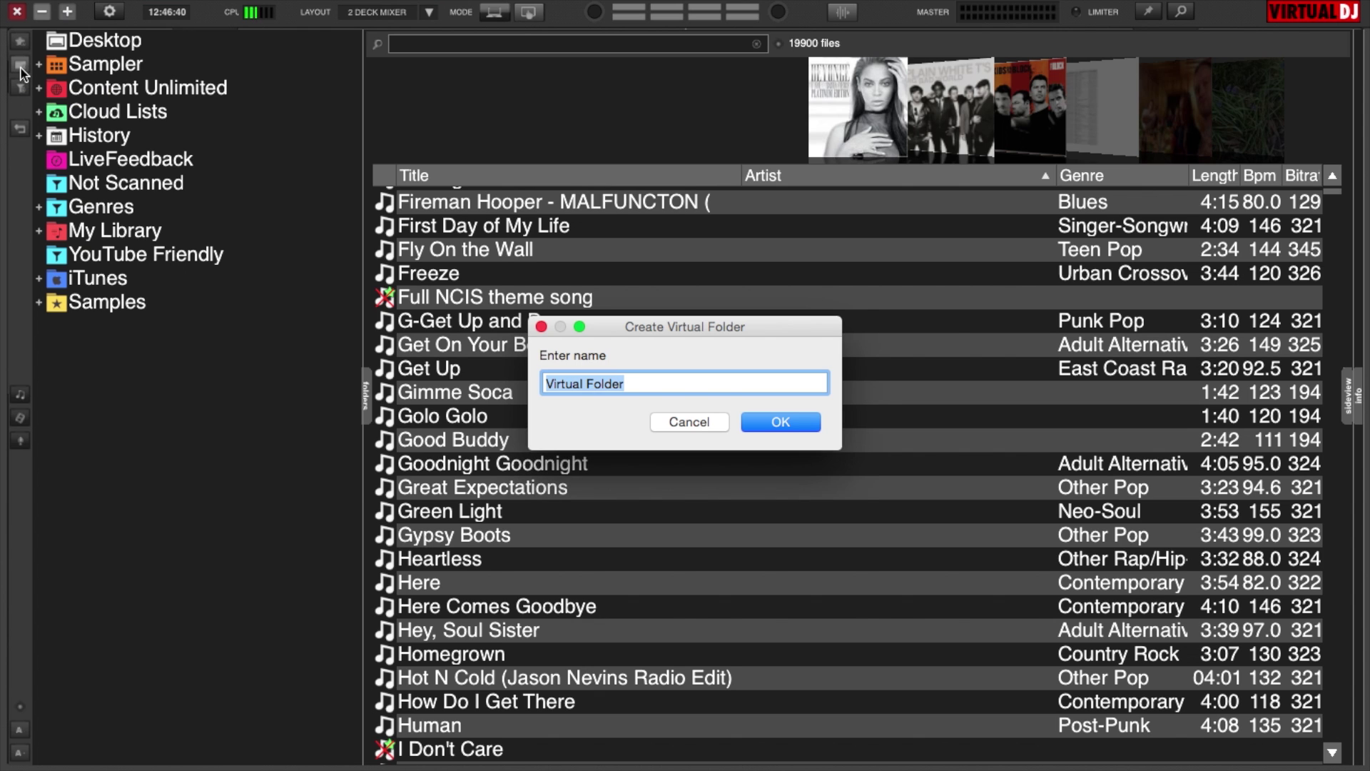
{"action": "left_click", "coordinate": [782, 422]}
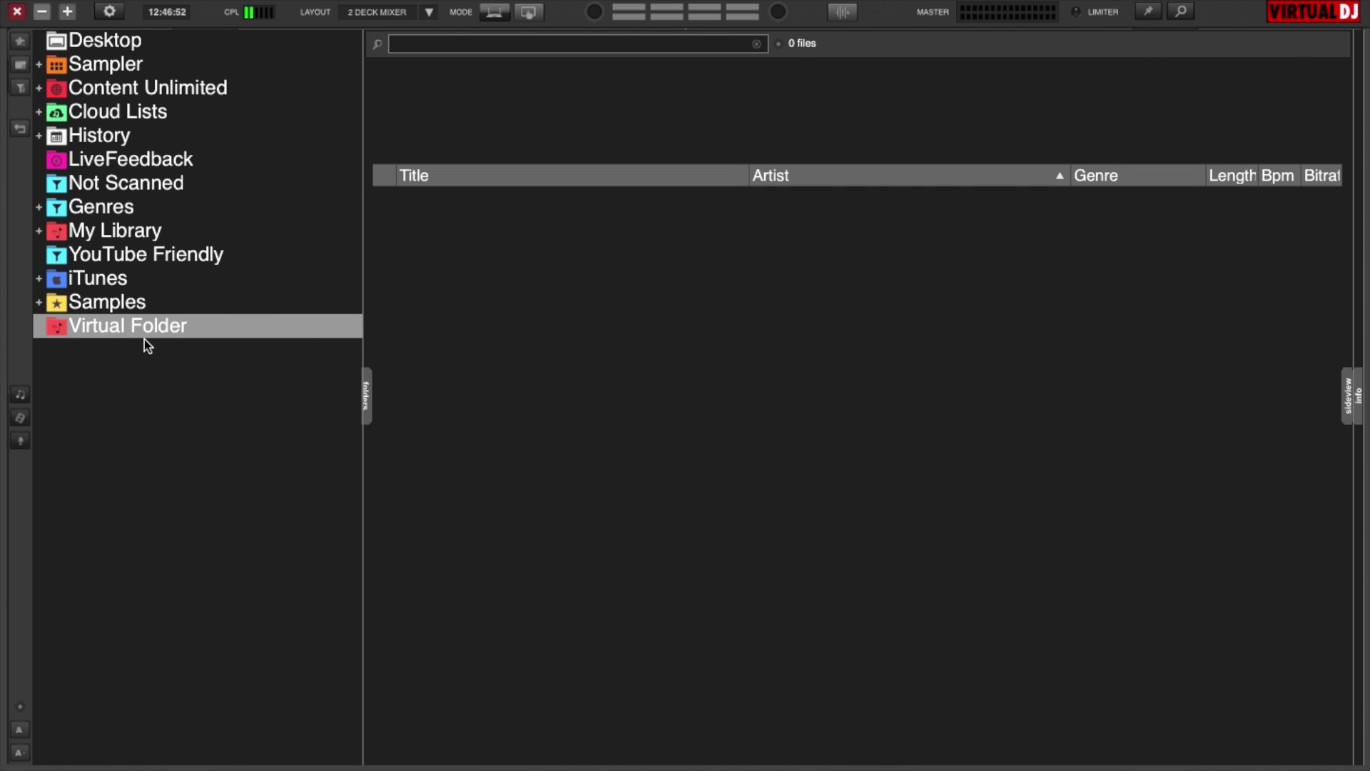
{"action": "left_click", "coordinate": [427, 46]}
Step: Search '*' and add Country Boy, Great Expectations and If You See Amy to Virtual Folder
{"action": "type", "text": "*"}
{"action": "scroll", "coordinate": [699, 457], "scroll_direction": "down", "scroll_amount": 15}
{"action": "scroll", "coordinate": [700, 457], "scroll_direction": "down", "scroll_amount": 7}
{"action": "left_click_drag", "start_coordinate": [697, 488], "coordinate": [104, 332]}
{"action": "scroll", "coordinate": [671, 369], "scroll_direction": "down", "scroll_amount": 16}
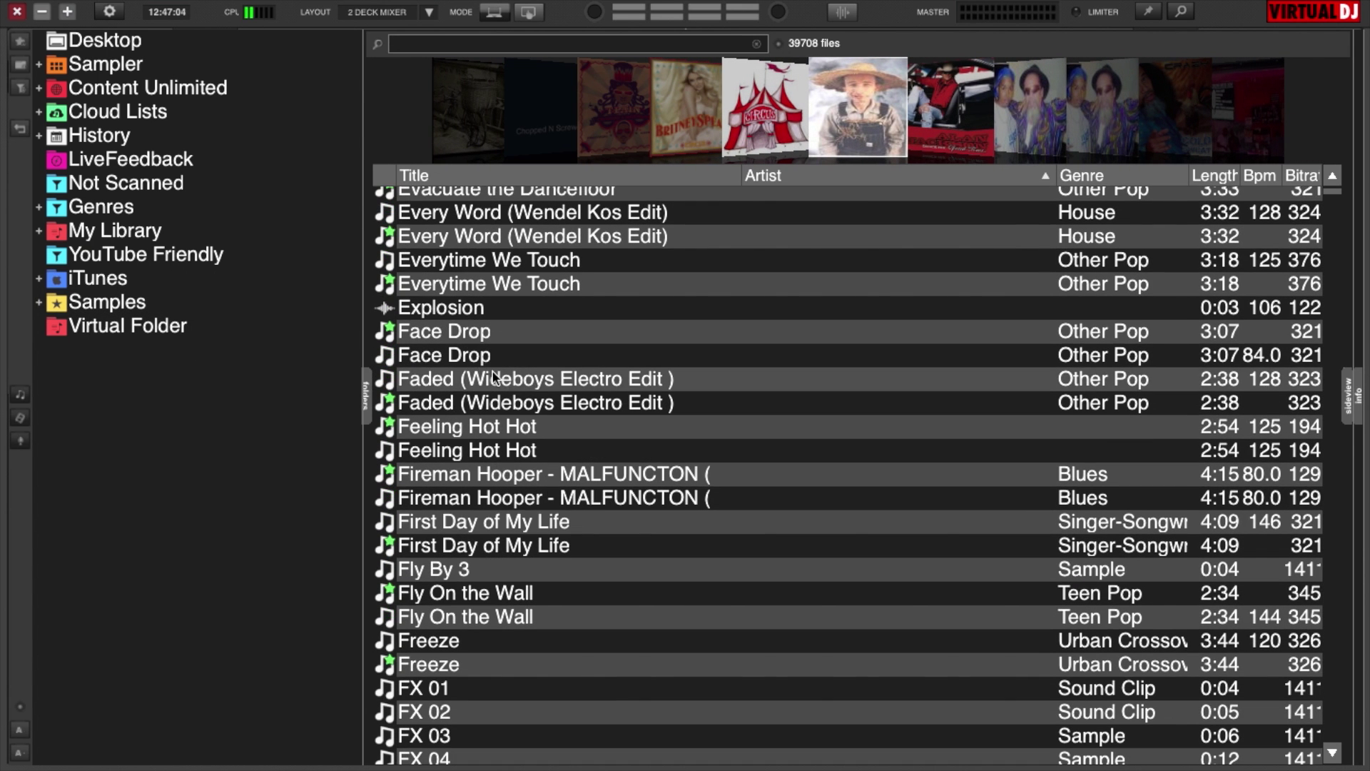
{"action": "scroll", "coordinate": [657, 404], "scroll_direction": "down", "scroll_amount": 8}
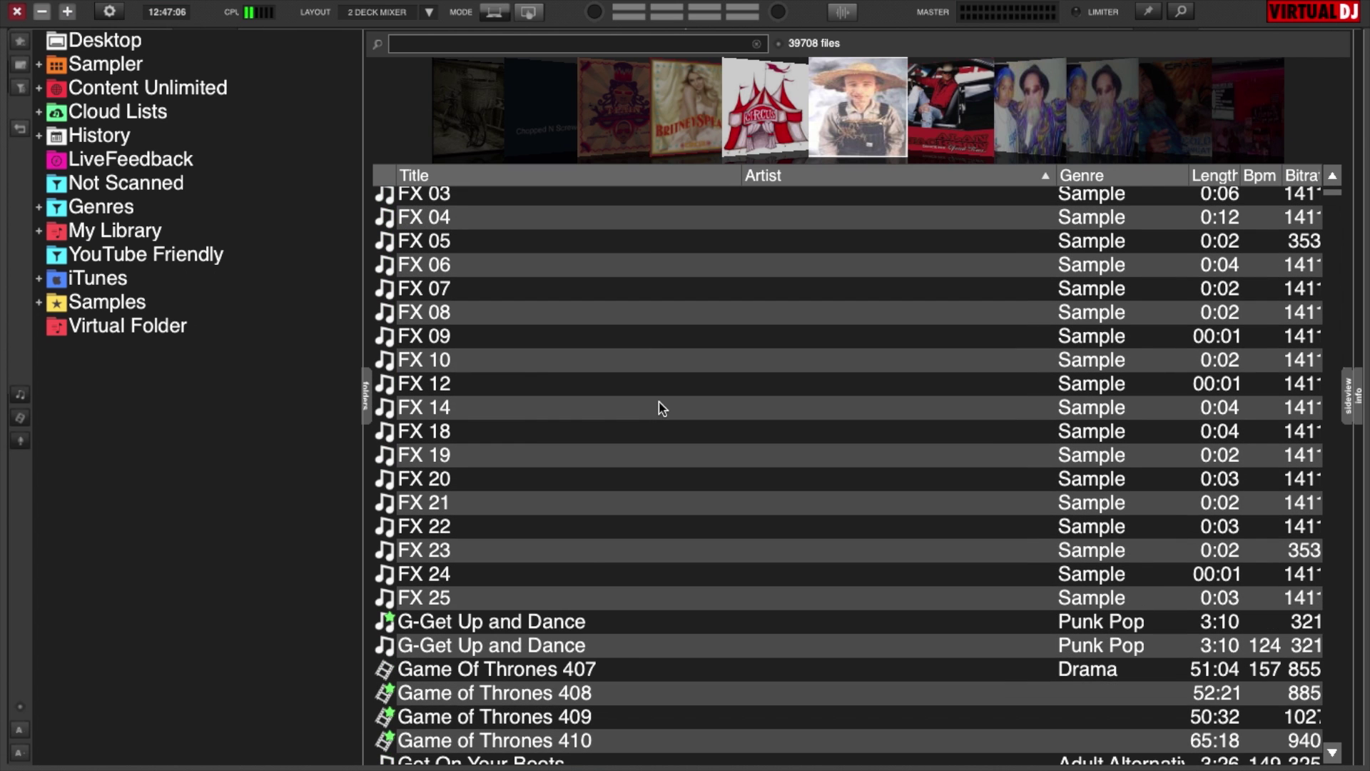
{"action": "scroll", "coordinate": [660, 406], "scroll_direction": "down", "scroll_amount": 8}
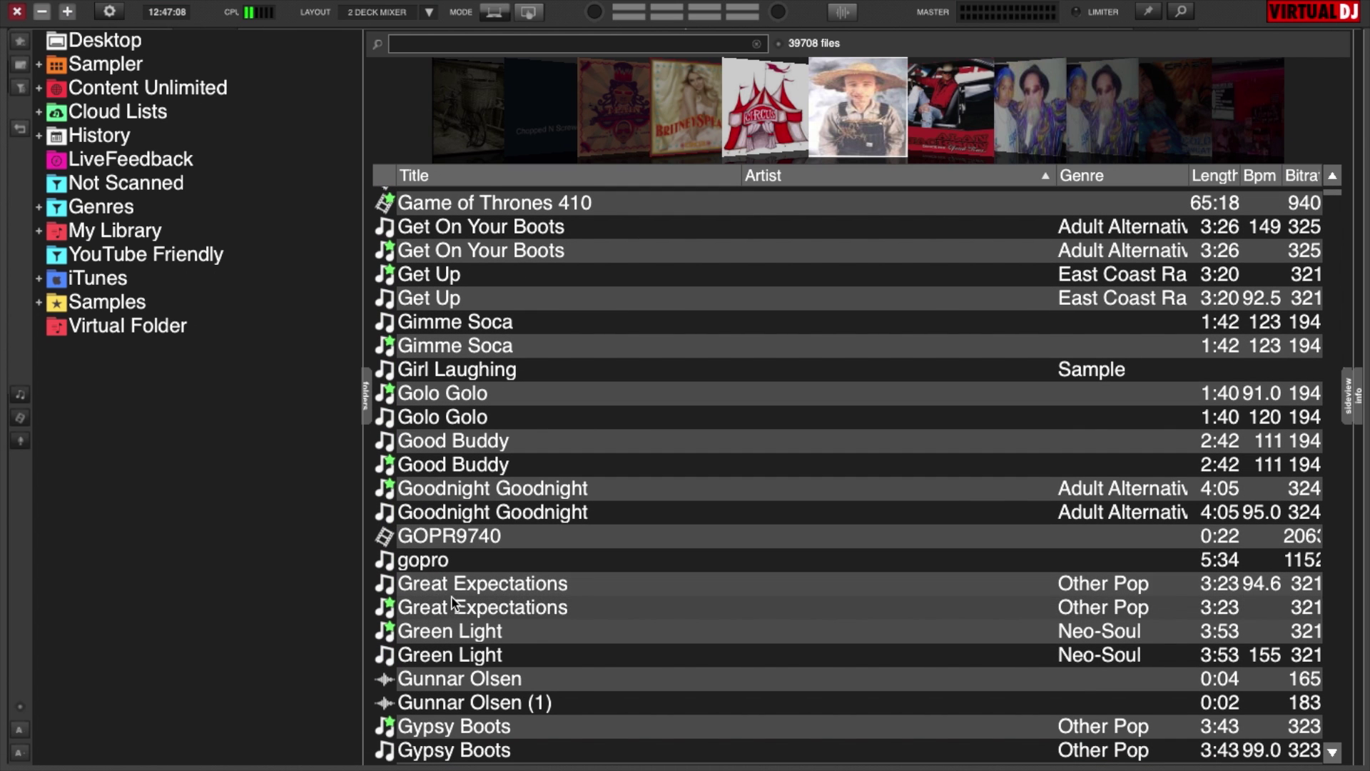
{"action": "left_click_drag", "start_coordinate": [456, 610], "coordinate": [67, 328]}
{"action": "scroll", "coordinate": [626, 278], "scroll_direction": "down", "scroll_amount": 16}
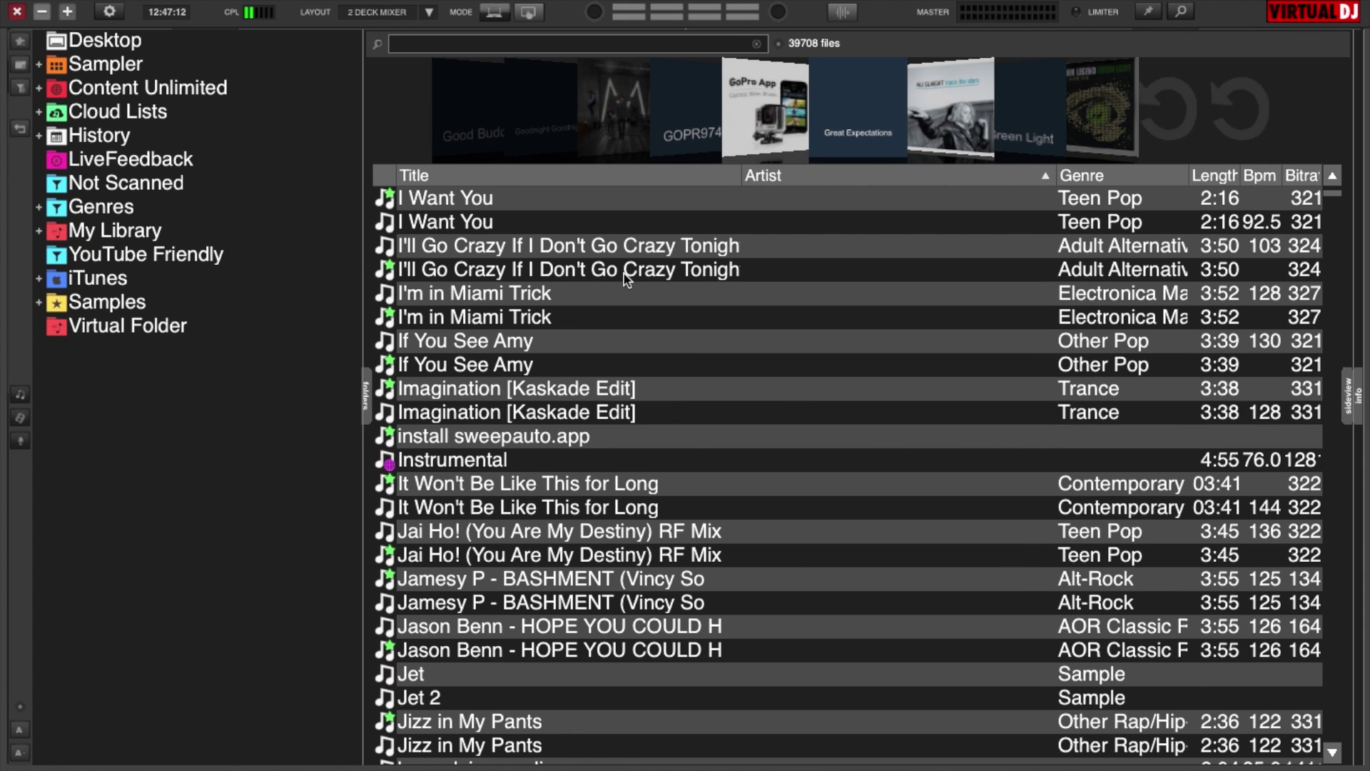
{"action": "left_click_drag", "start_coordinate": [489, 339], "coordinate": [73, 330]}
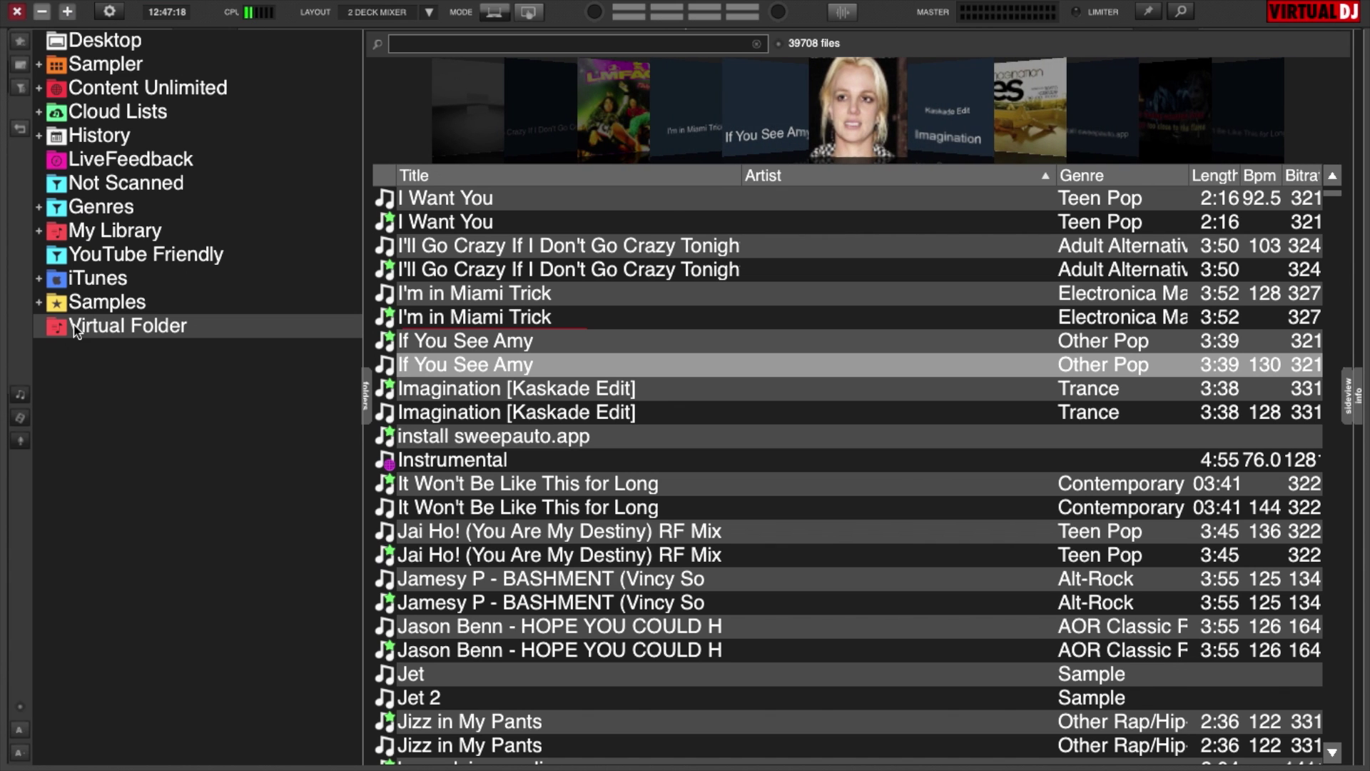
{"action": "left_click", "coordinate": [74, 330]}
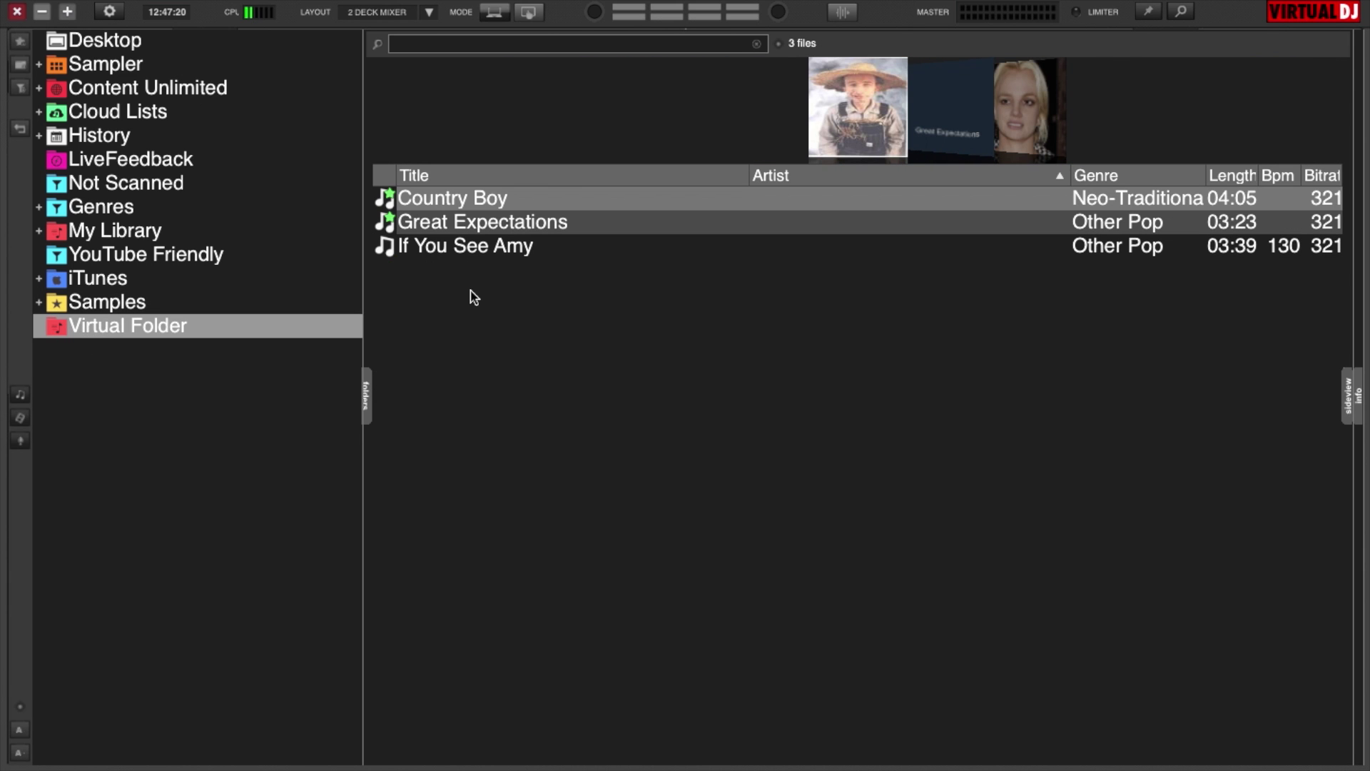
{"action": "left_click", "coordinate": [506, 249], "text": "shift"}
Step: Create a virtual folder named 'Sub Folder' nested inside Virtual Folder
{"action": "left_click", "coordinate": [21, 66]}
{"action": "type", "text": "S"}
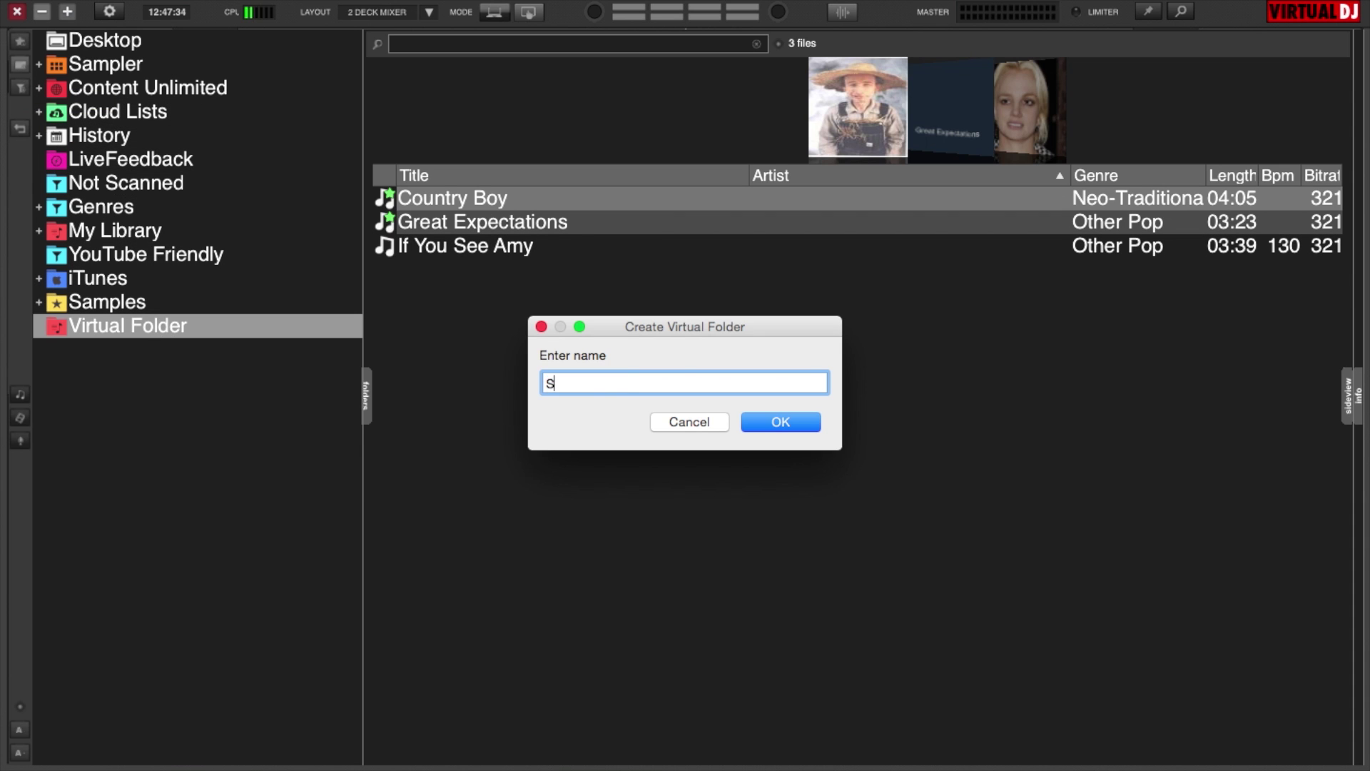
{"action": "type", "text": "ub Folder"}
{"action": "key", "text": "Return"}
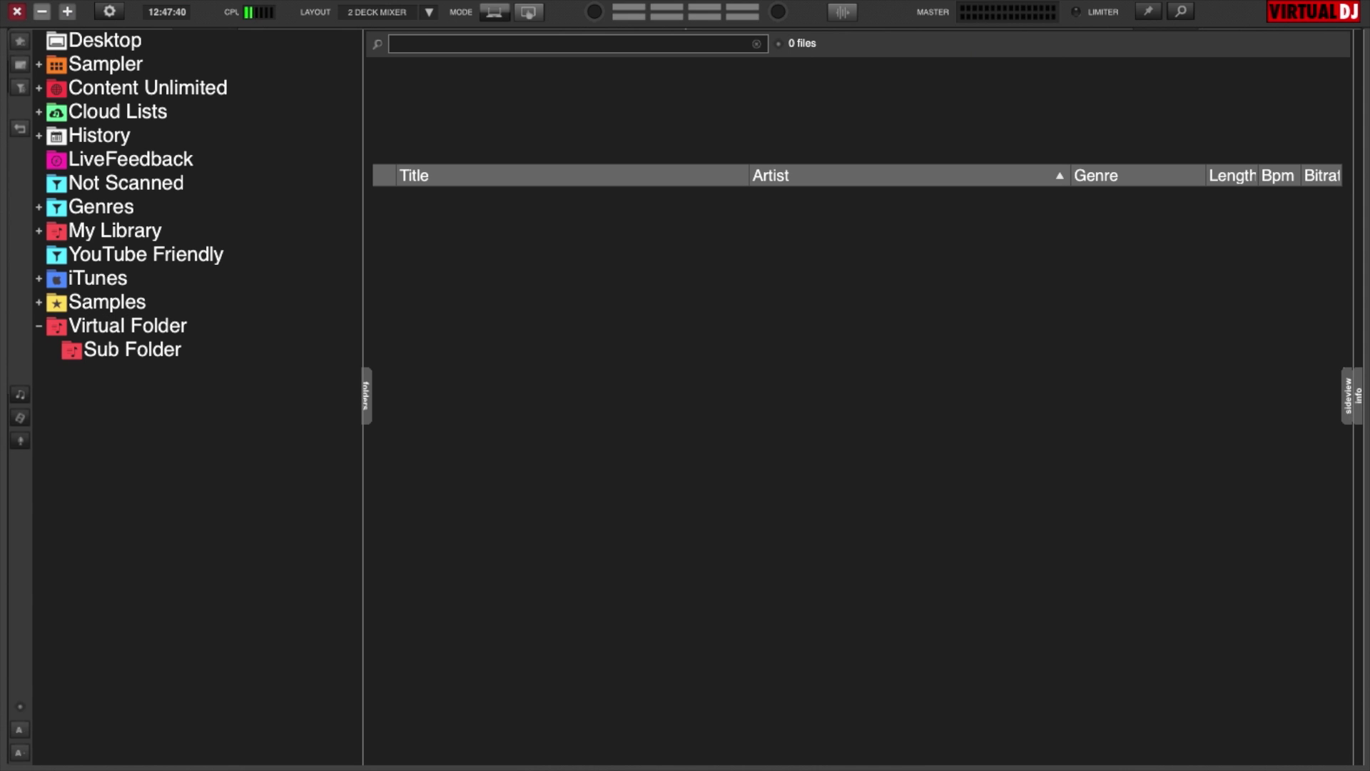
{"action": "left_click", "coordinate": [152, 333]}
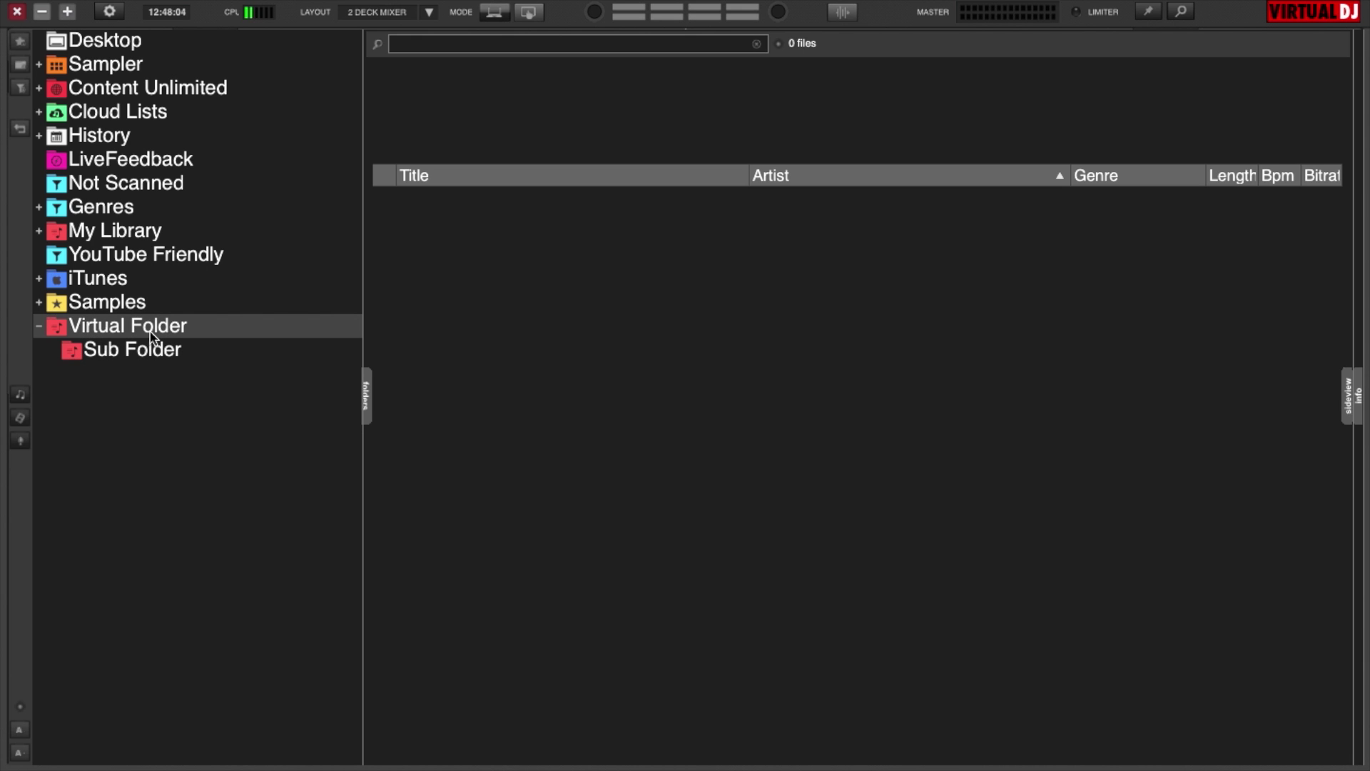
Step: Add a filter folder keeping the default name 'Filter Folder'
{"action": "left_click", "coordinate": [20, 93]}
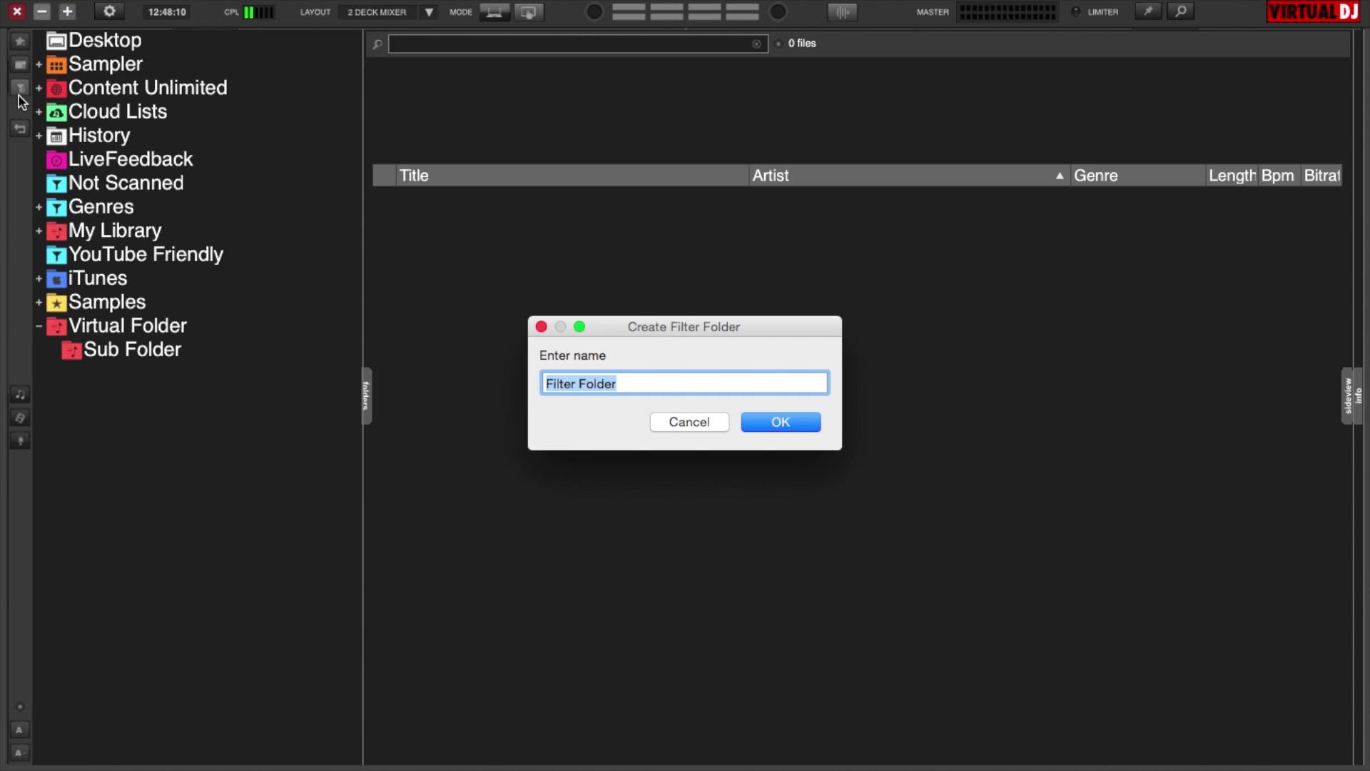
{"action": "left_click", "coordinate": [770, 422]}
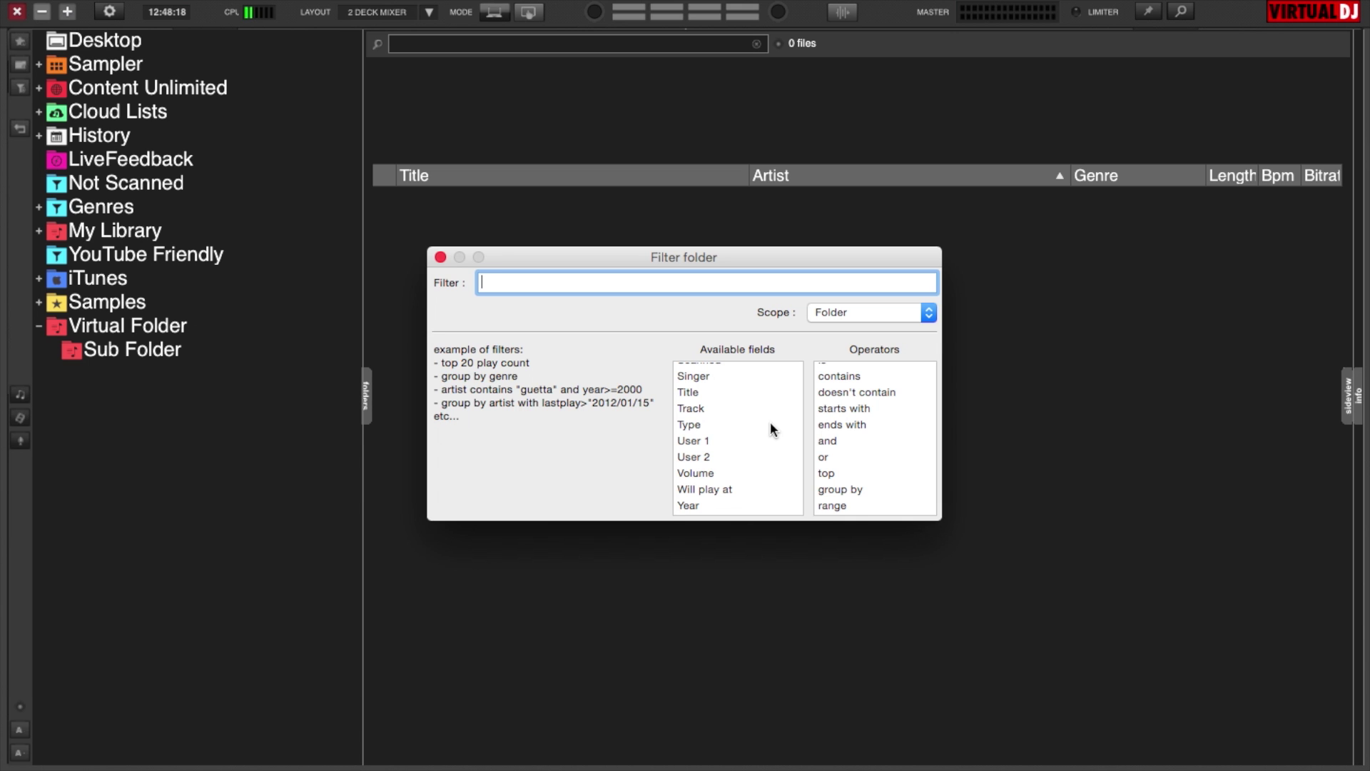
{"action": "scroll", "coordinate": [770, 421], "scroll_direction": "up", "scroll_amount": 15}
{"action": "scroll", "coordinate": [769, 421], "scroll_direction": "up", "scroll_amount": 3}
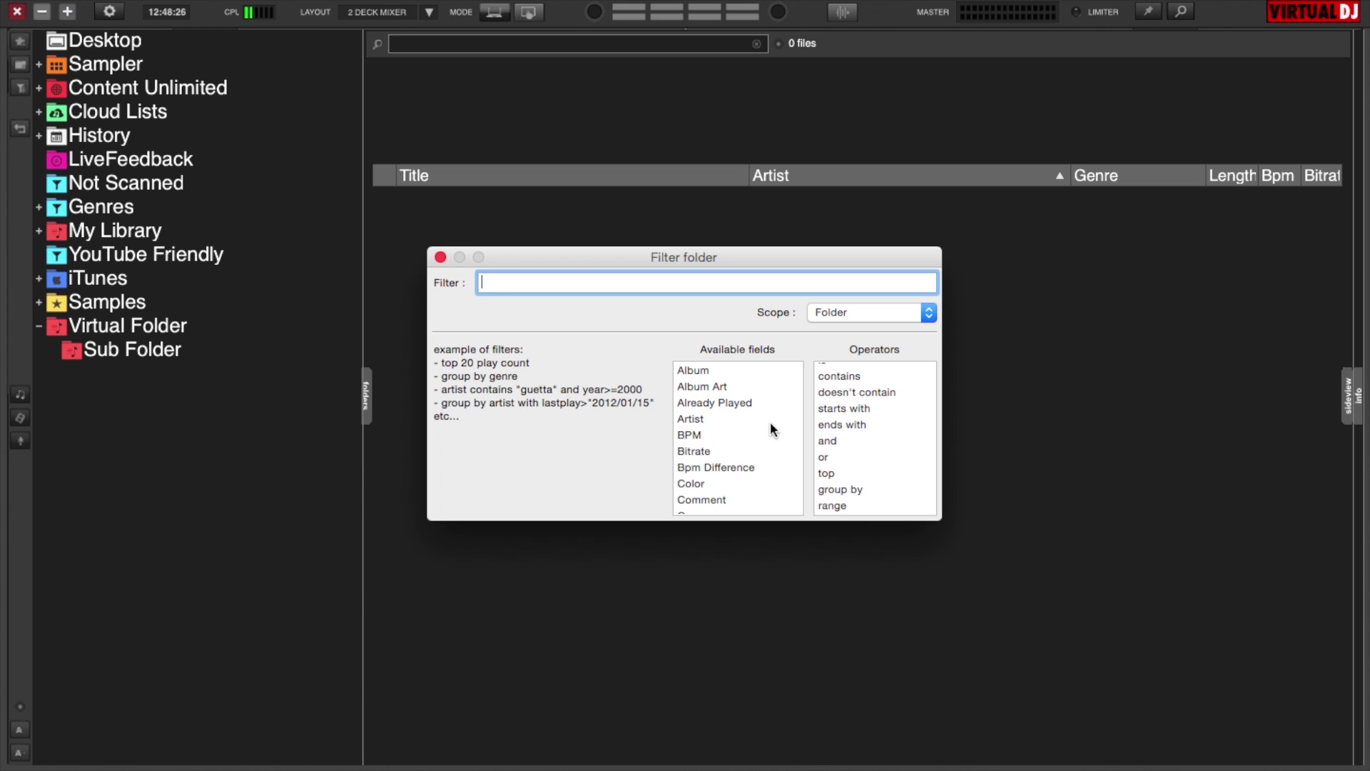
Step: Set the filter to Artist contains "deadmau5" with Scope set to Database
{"action": "double_click", "coordinate": [691, 419]}
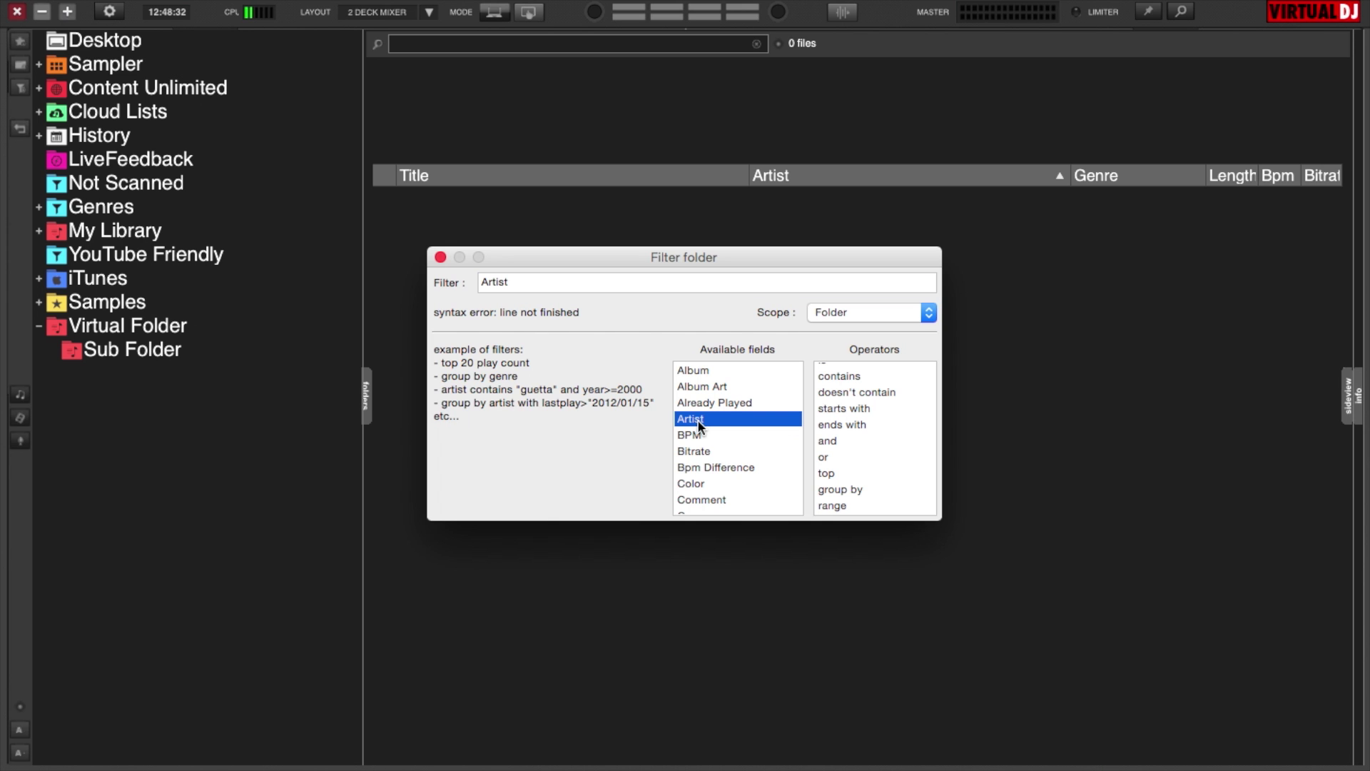
{"action": "double_click", "coordinate": [851, 375]}
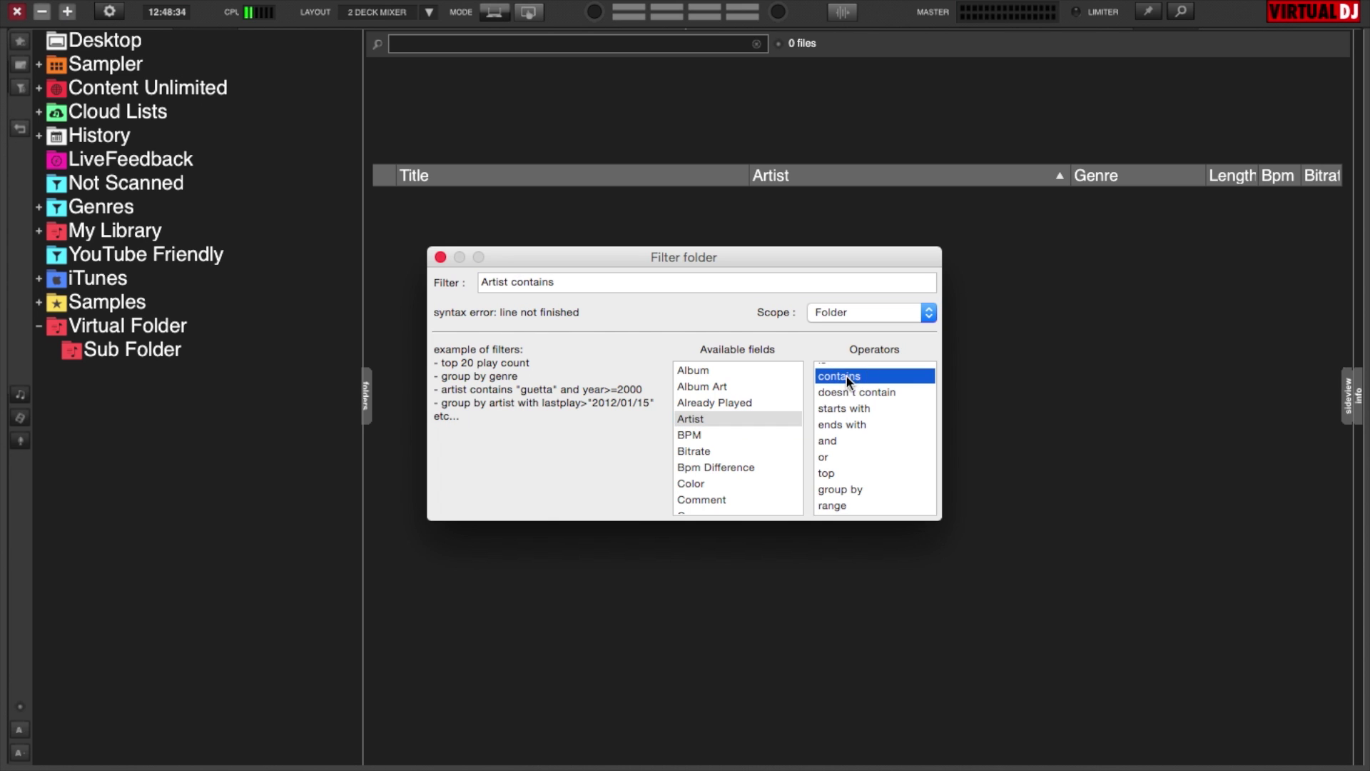
{"action": "left_click", "coordinate": [590, 283]}
{"action": "type", "text": "\"de"}
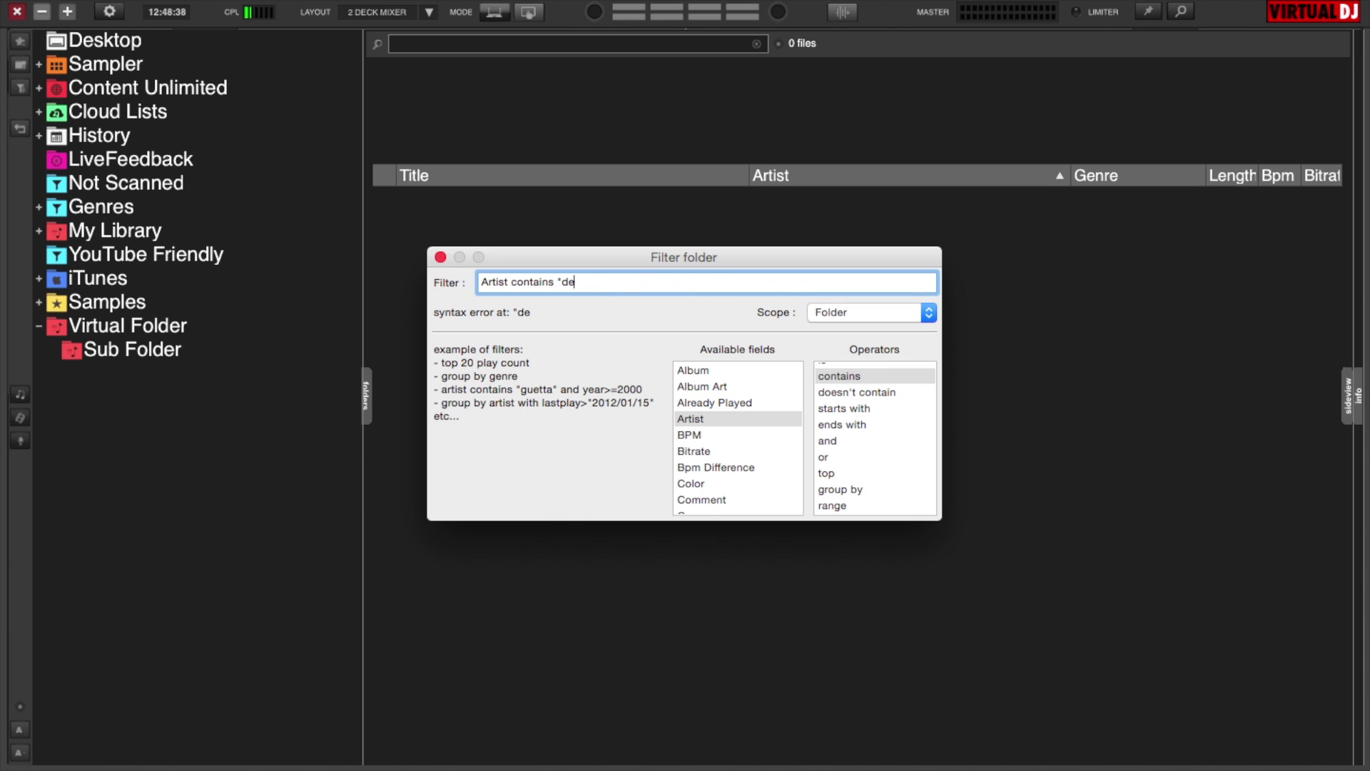
{"action": "type", "text": "admau5\""}
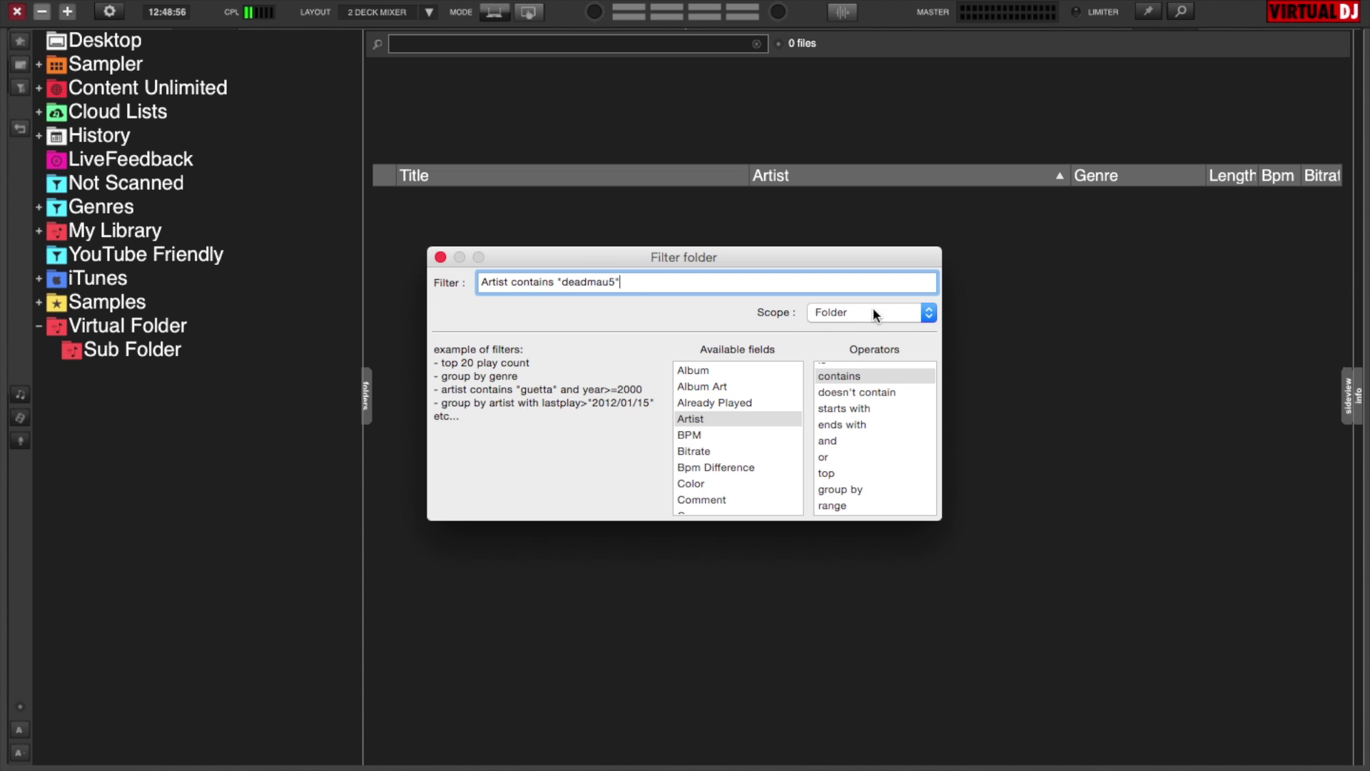
{"action": "left_click", "coordinate": [930, 315]}
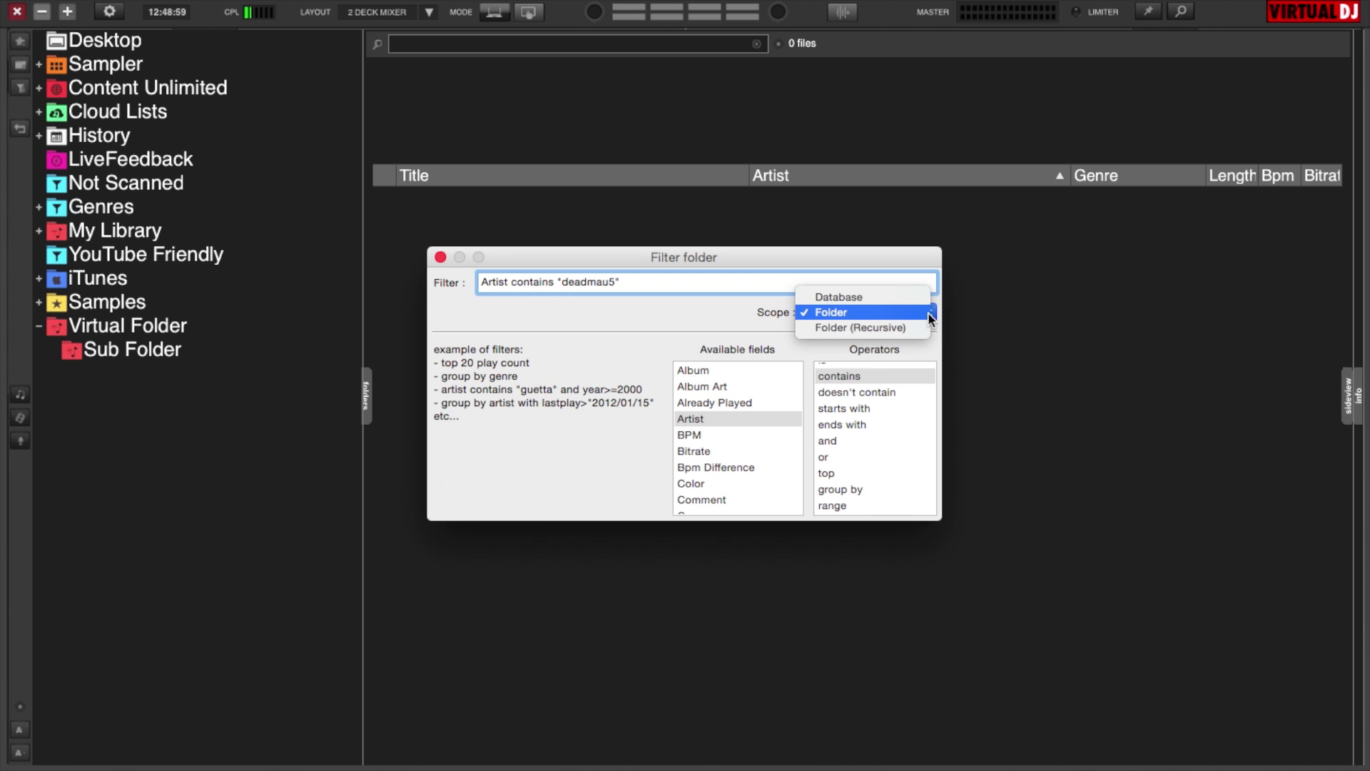
{"action": "left_click", "coordinate": [855, 298]}
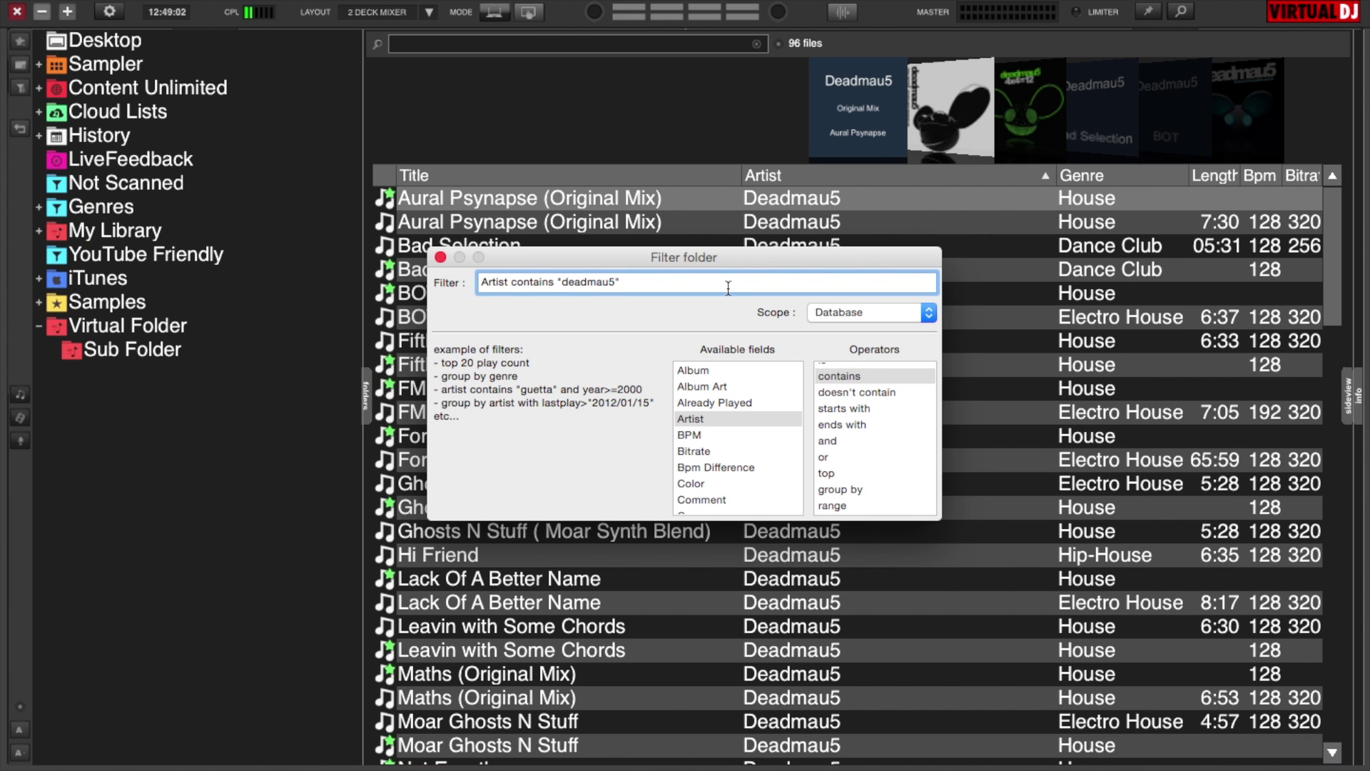
Step: Close the filter dialog and drag Filter Folder out of Sub Folder to the tree's top level
{"action": "left_click", "coordinate": [439, 258]}
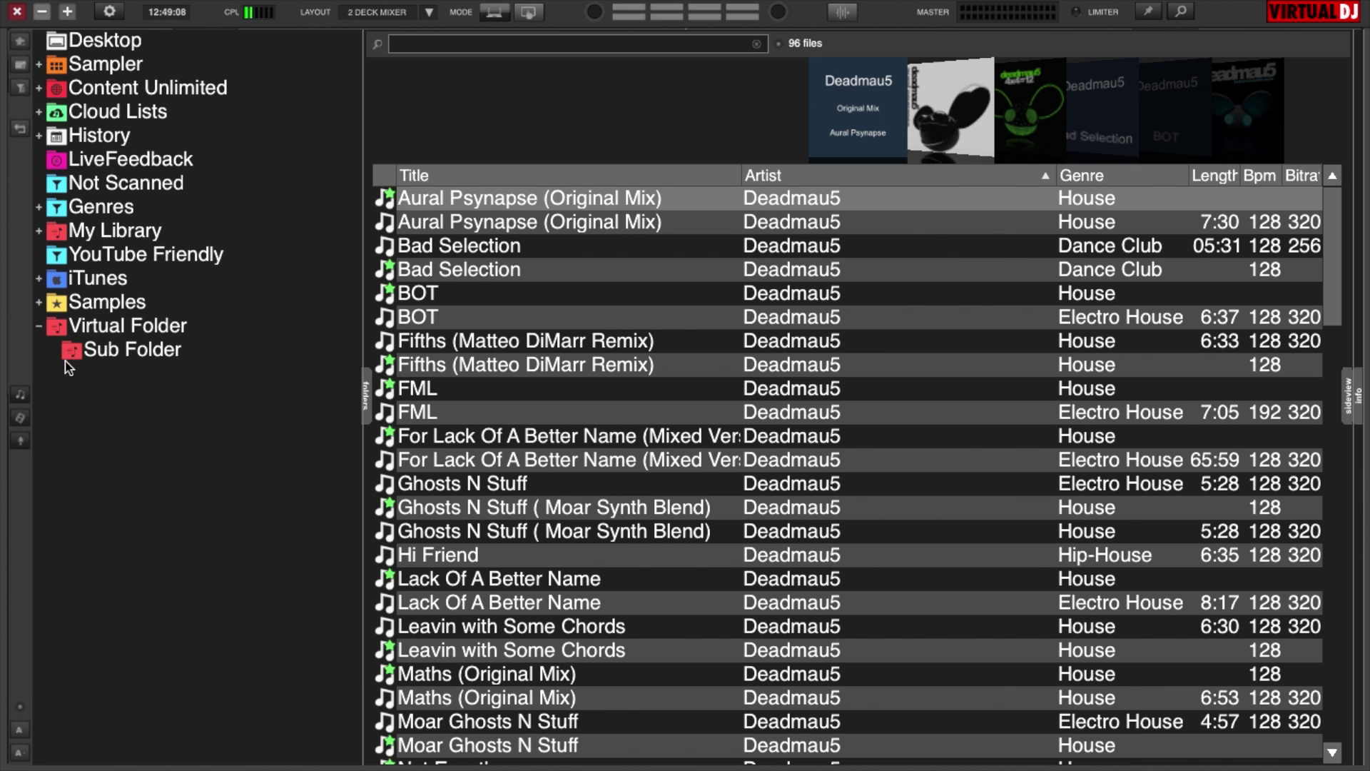
{"action": "double_click", "coordinate": [37, 327]}
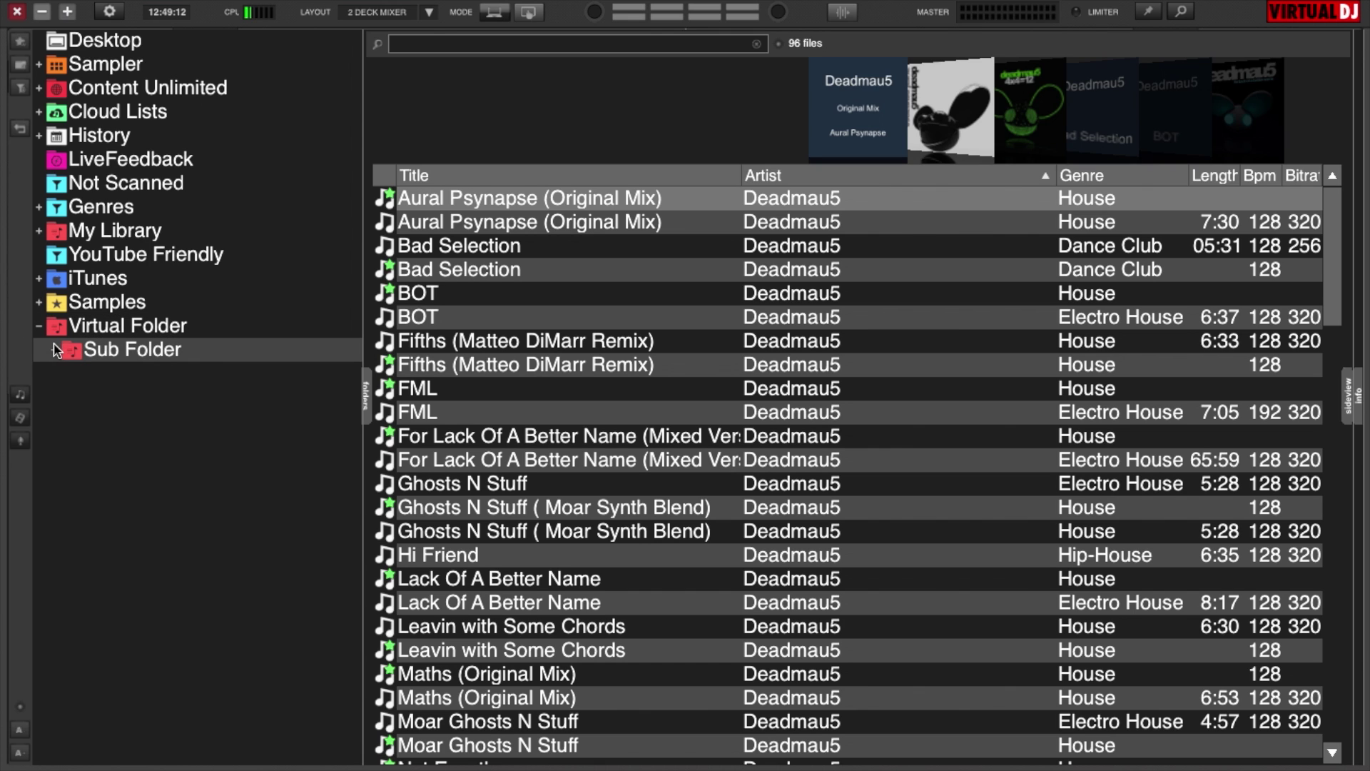
{"action": "left_click", "coordinate": [55, 351]}
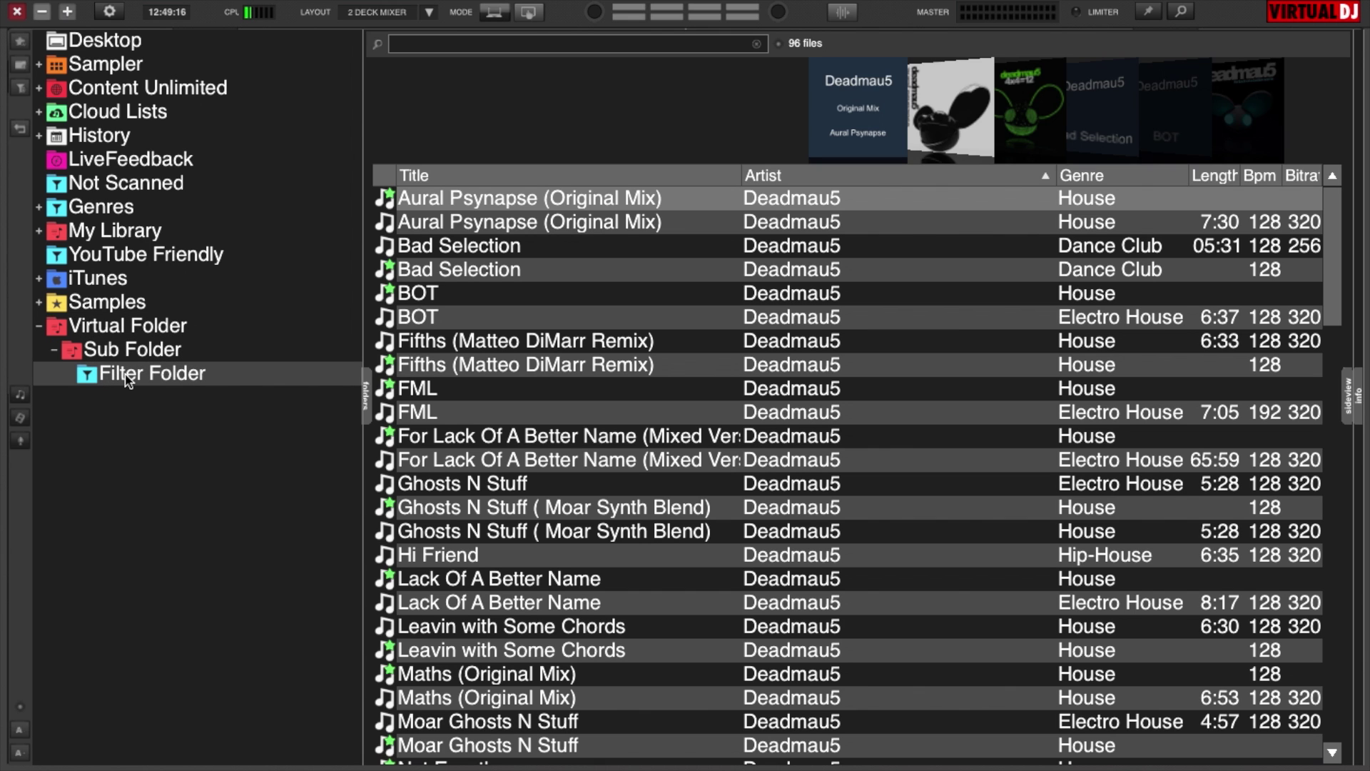
{"action": "left_click_drag", "start_coordinate": [127, 378], "coordinate": [48, 329]}
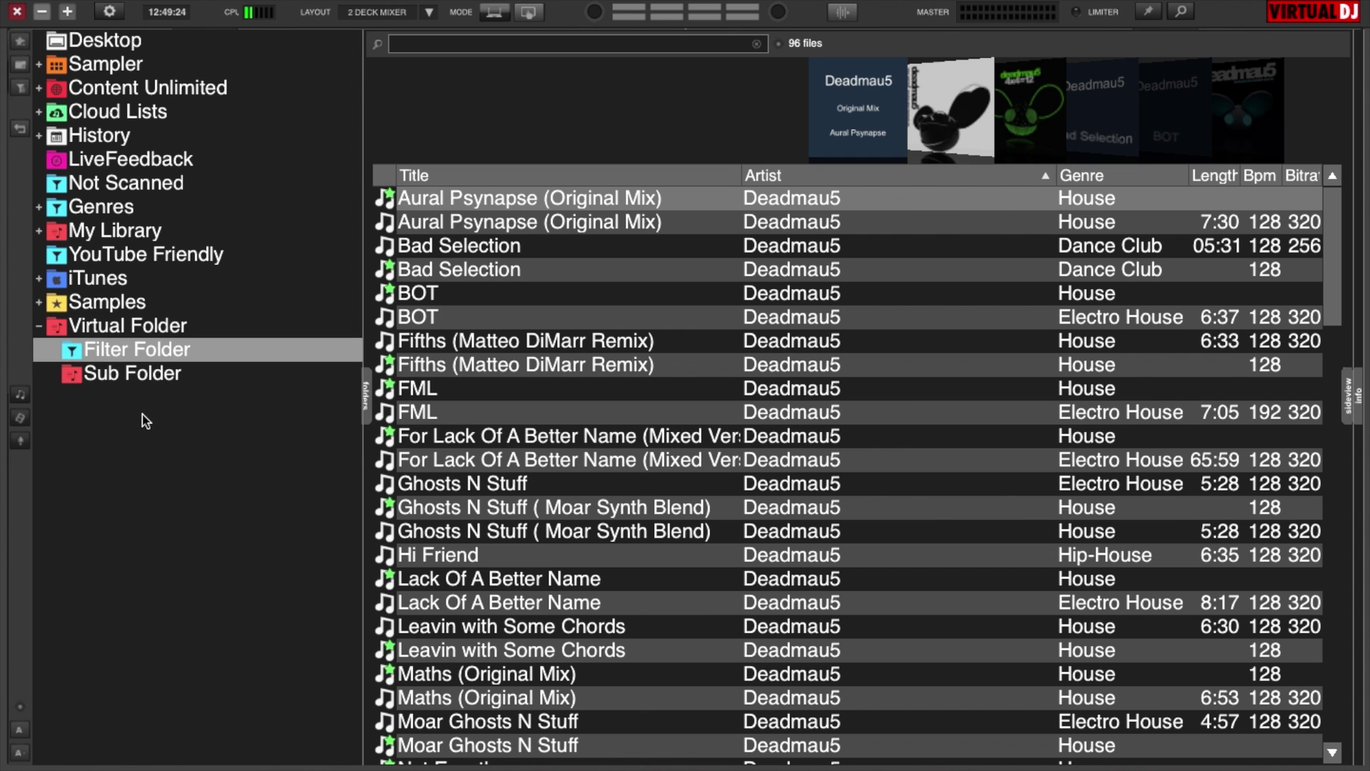
{"action": "mouse_move", "coordinate": [87, 359]}
{"action": "left_mouse_down"}
{"action": "mouse_move", "coordinate": [39, 319]}
{"action": "mouse_move", "coordinate": [47, 410]}
{"action": "left_mouse_up"}
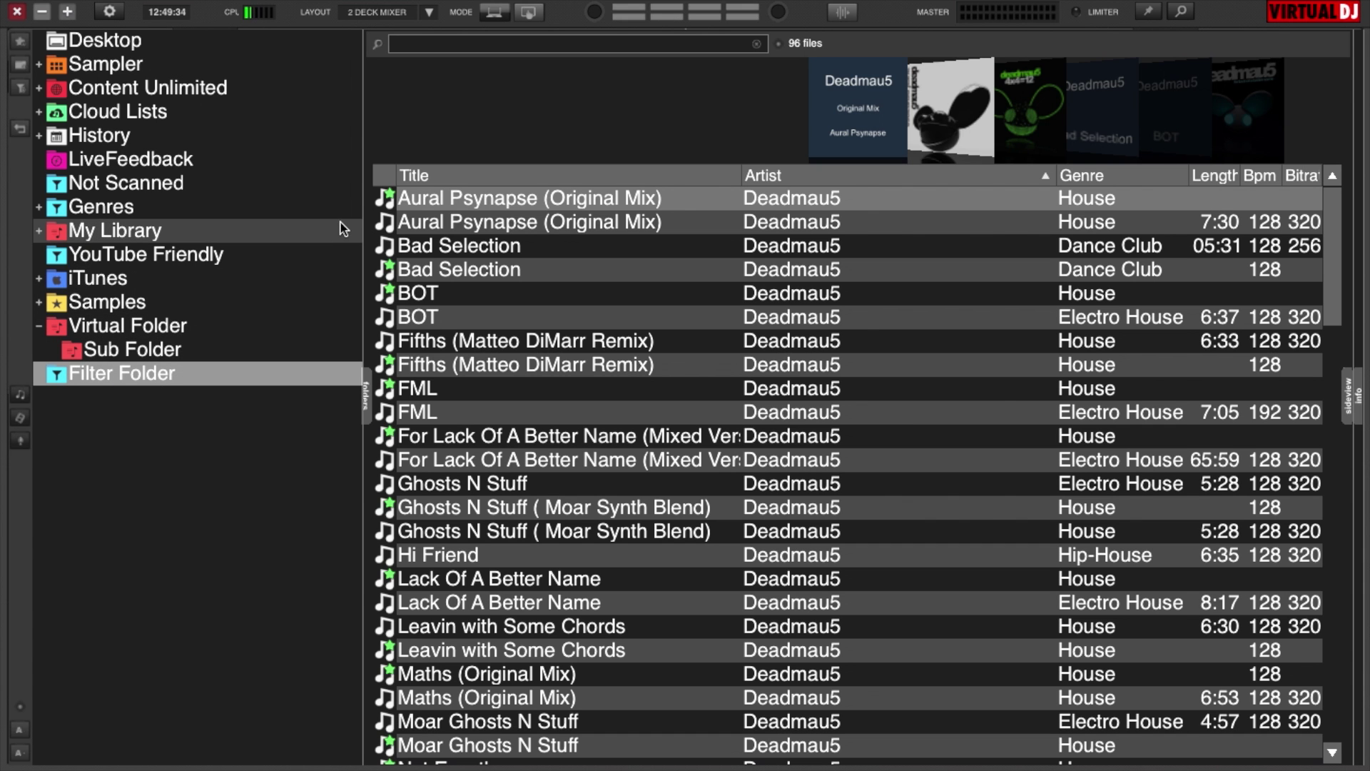
Step: Edit Filter Folder's filter to BPM >= 130 and close the dialog
{"action": "right_click", "coordinate": [145, 381]}
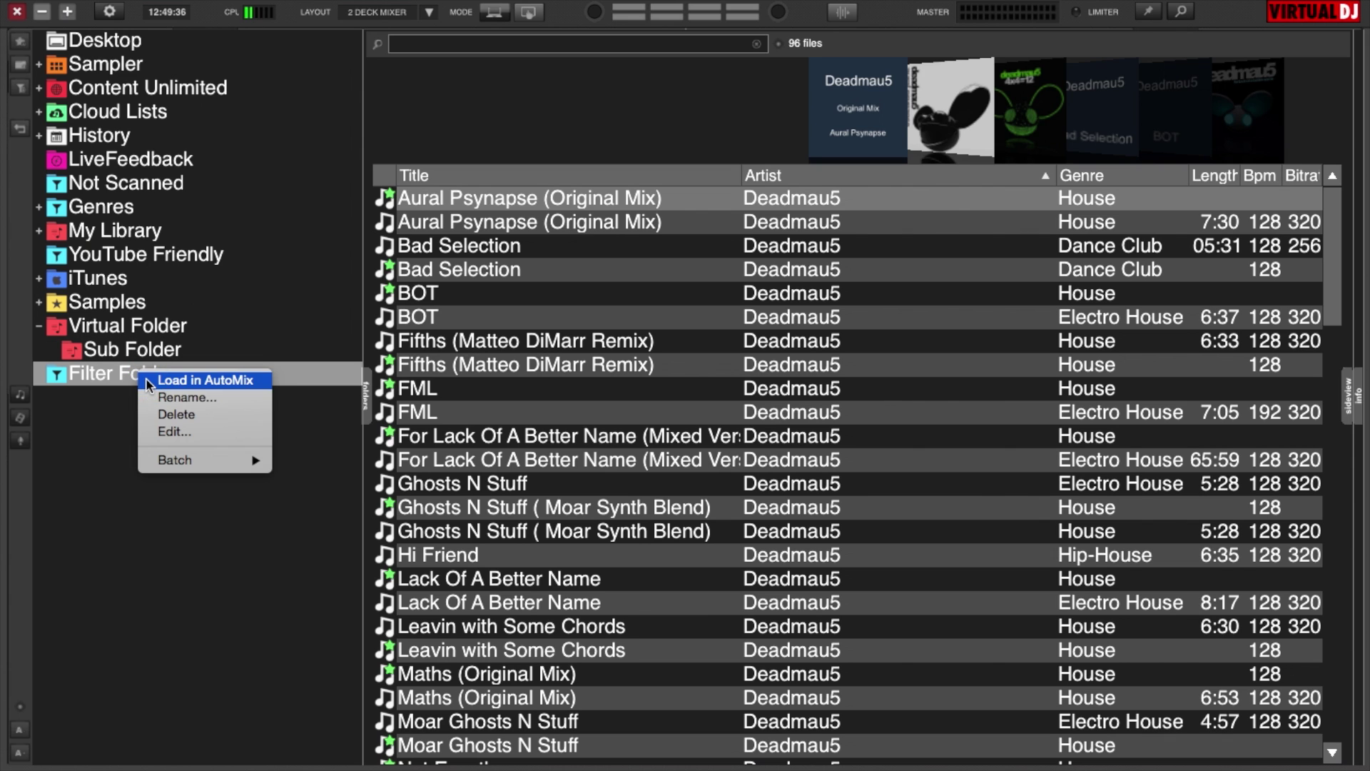
{"action": "left_click", "coordinate": [172, 432]}
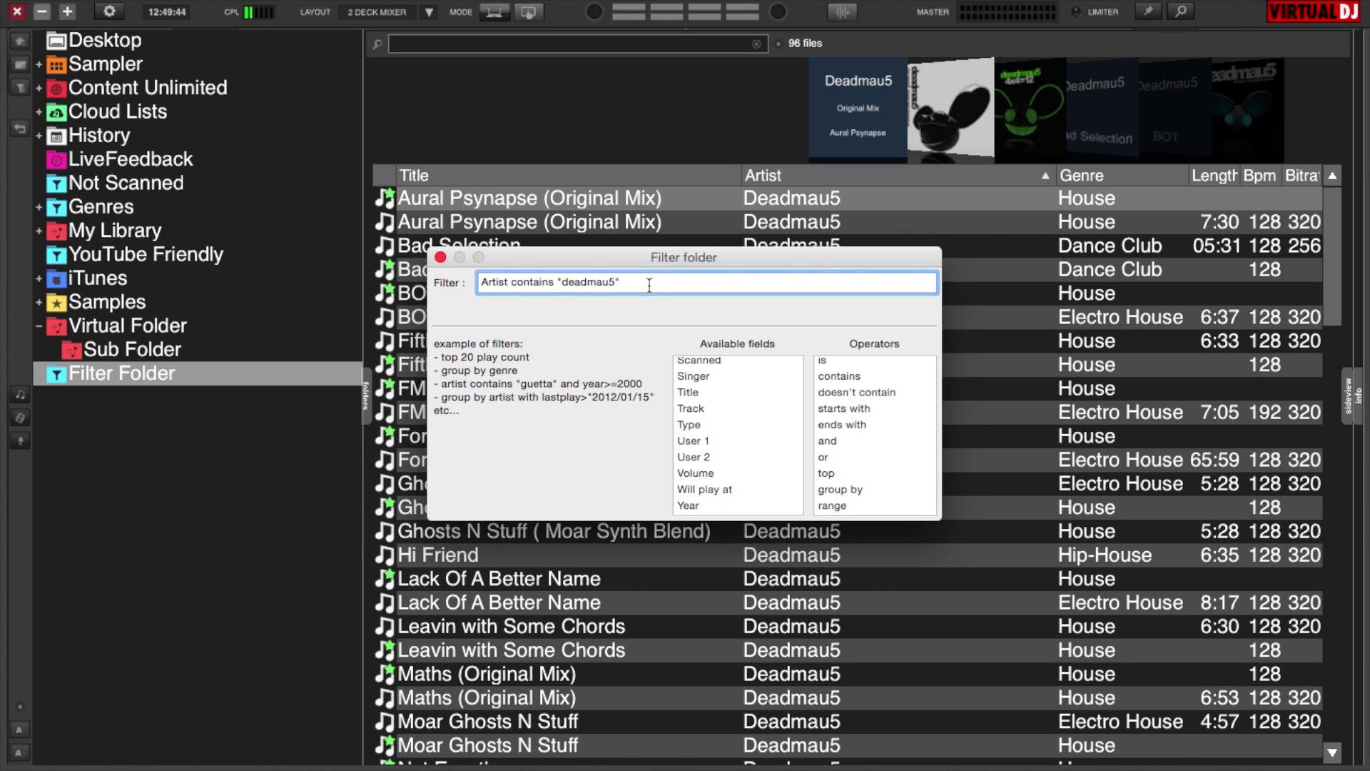
{"action": "scroll", "coordinate": [751, 445], "scroll_direction": "up", "scroll_amount": 5}
{"action": "scroll", "coordinate": [751, 445], "scroll_direction": "up", "scroll_amount": 6}
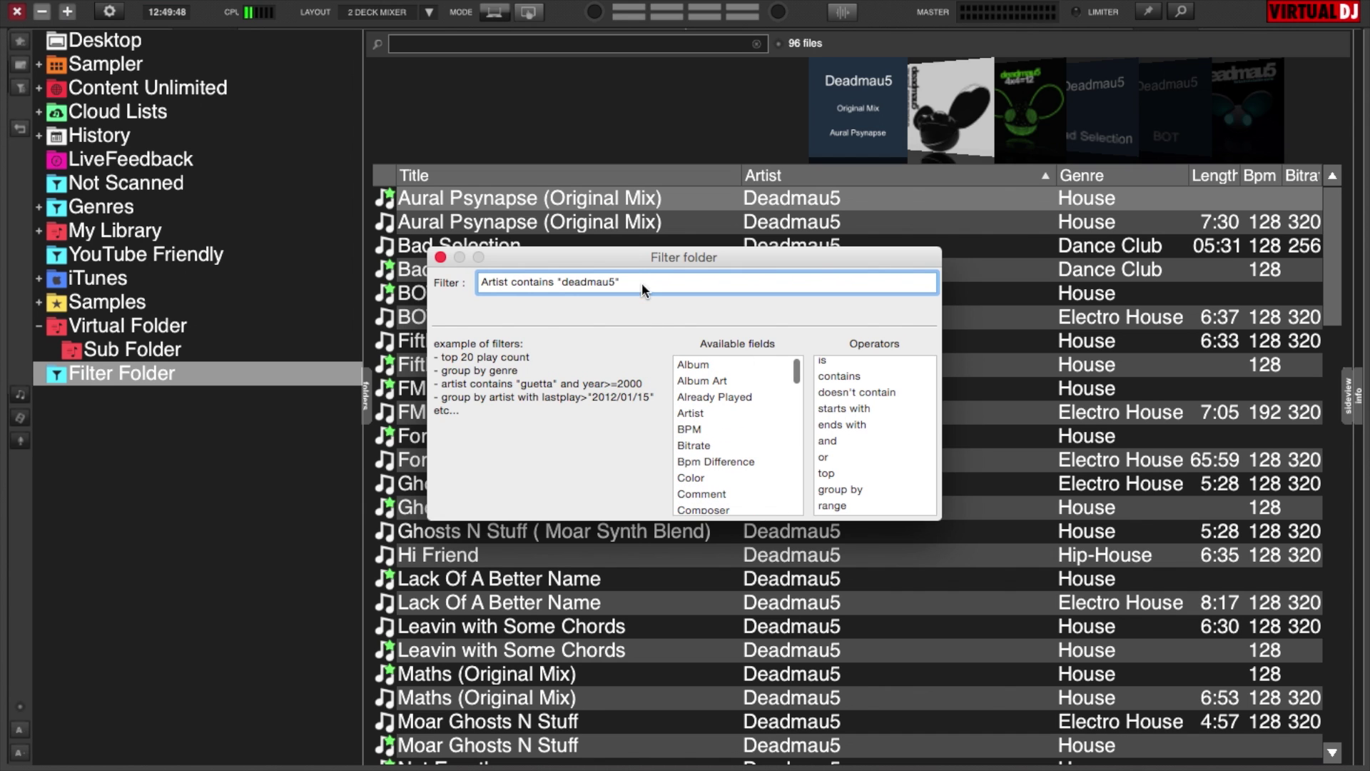
{"action": "left_click_drag", "start_coordinate": [622, 282], "coordinate": [438, 282]}
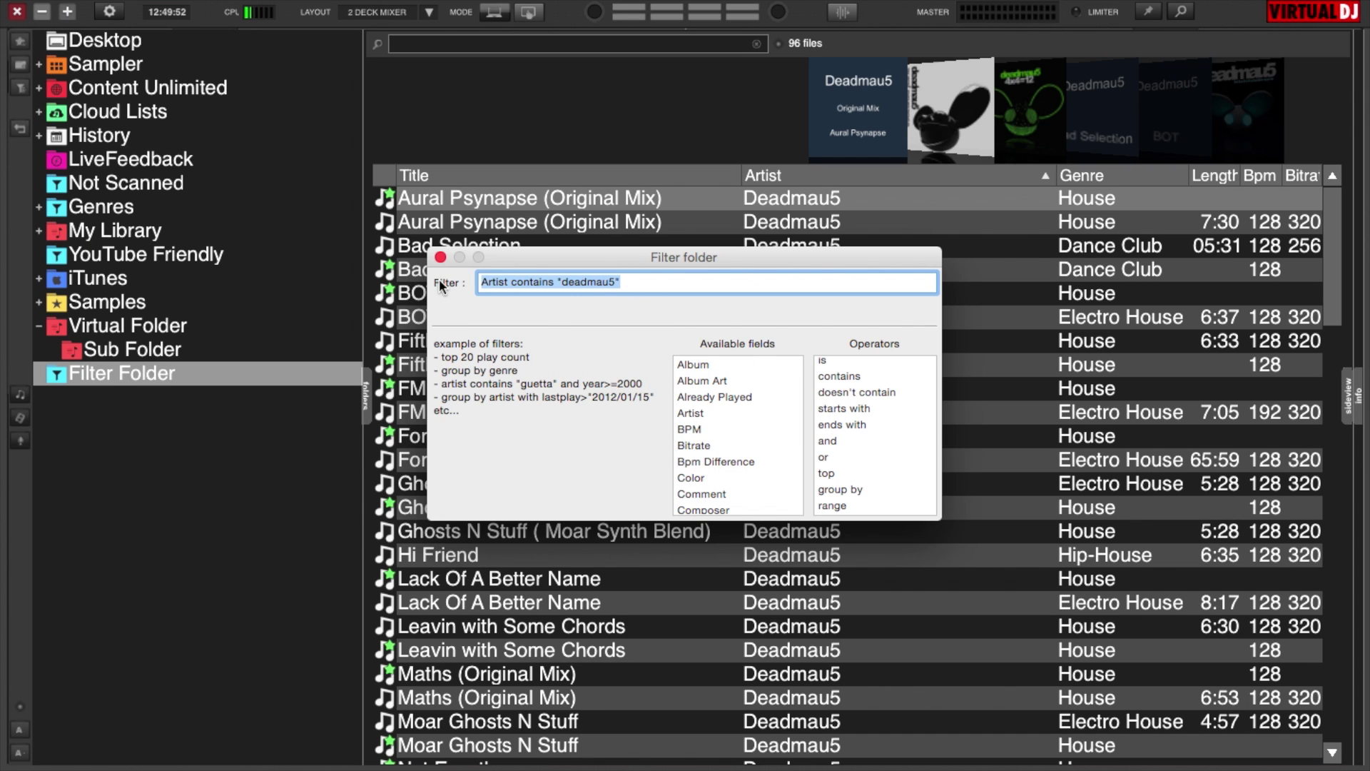
{"action": "type", "text": "BPM"}
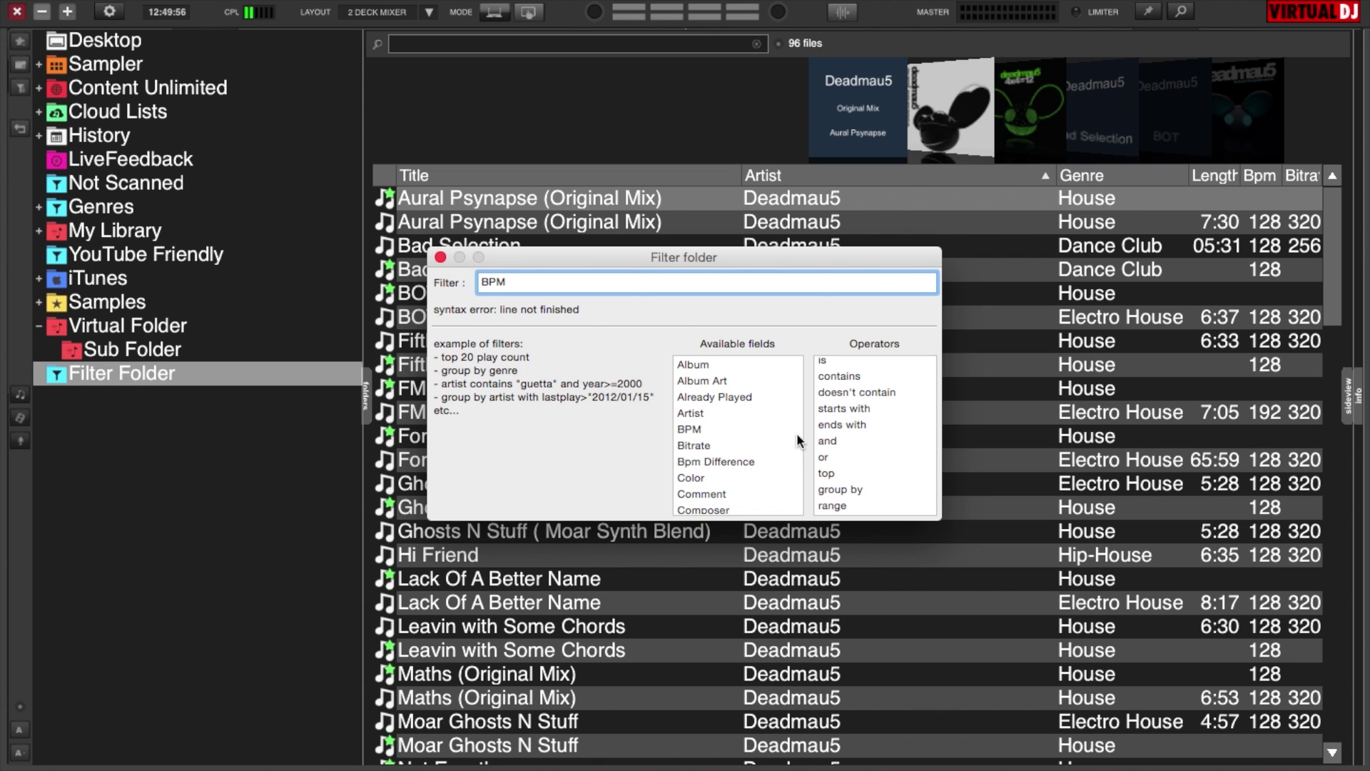
{"action": "scroll", "coordinate": [841, 430], "scroll_direction": "up", "scroll_amount": 5}
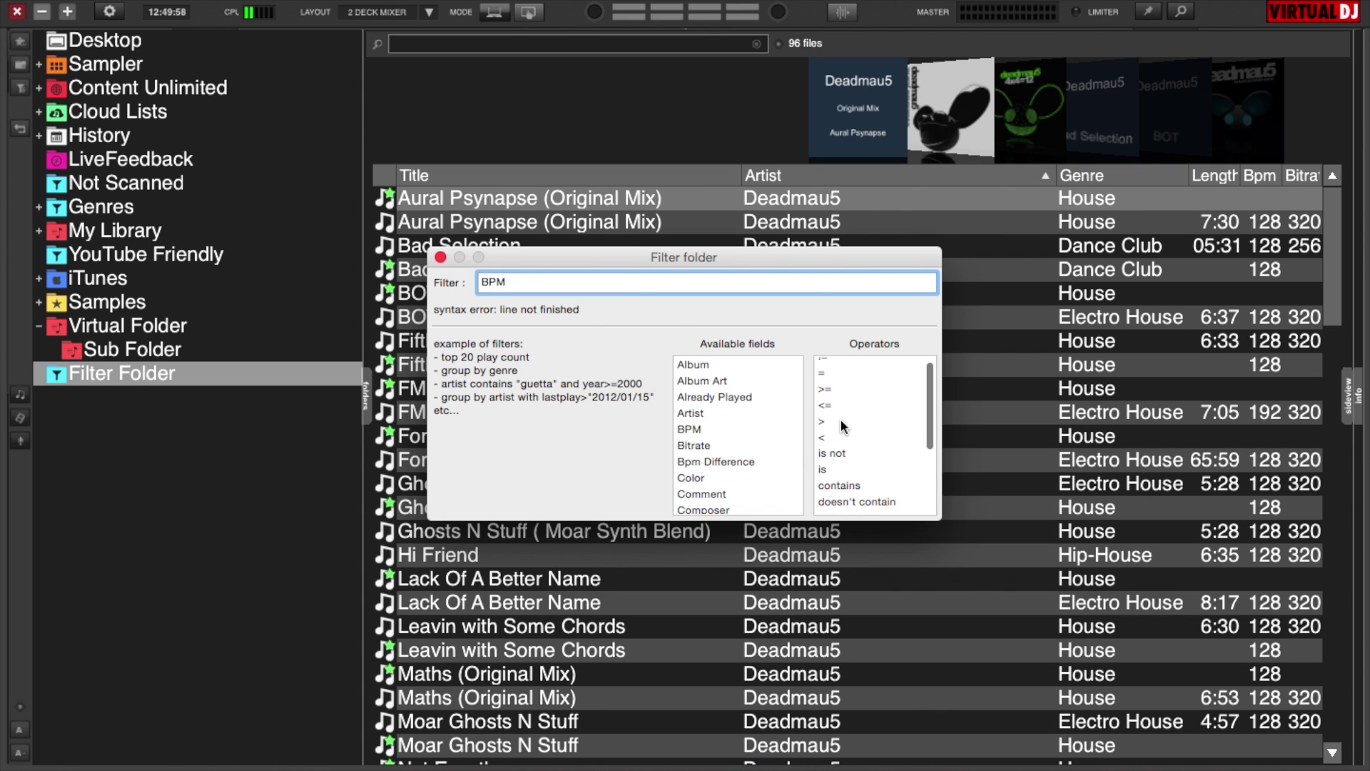
{"action": "double_click", "coordinate": [826, 389]}
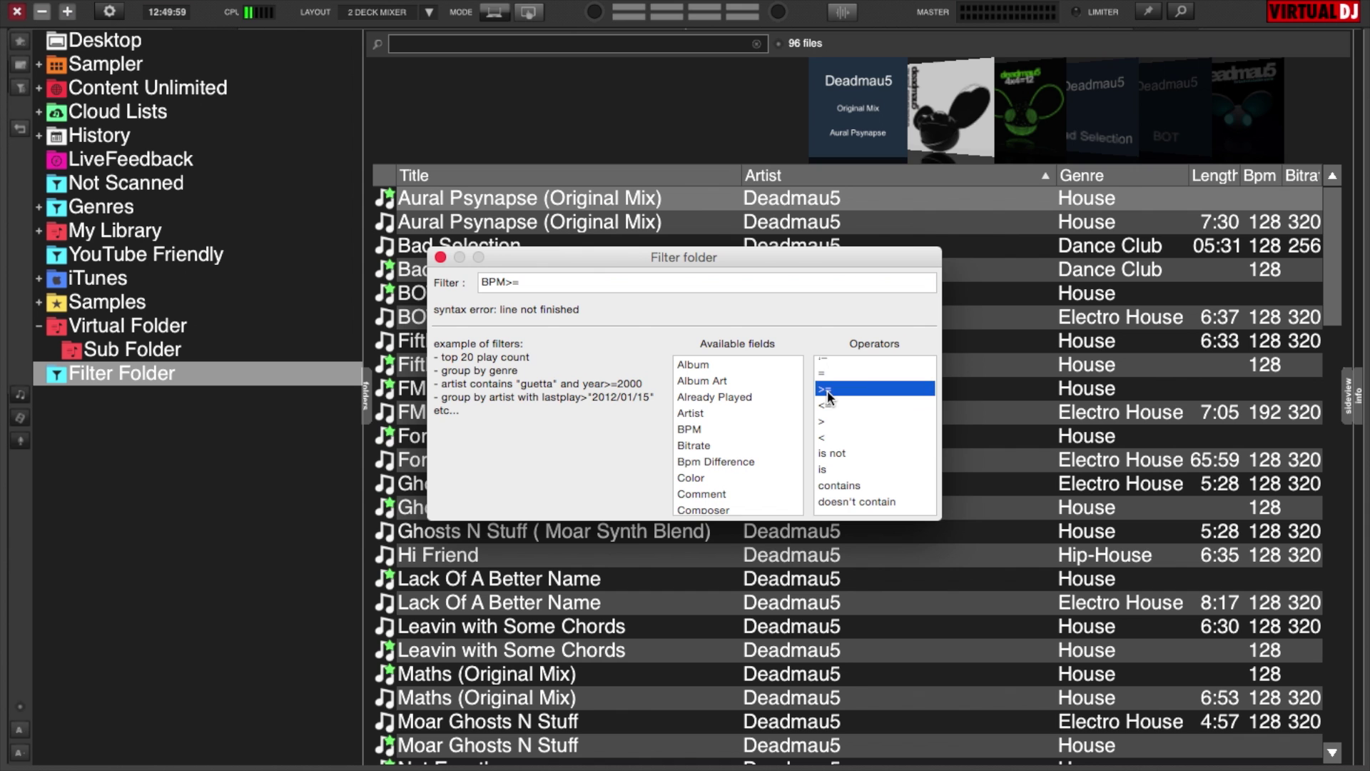
{"action": "left_click", "coordinate": [522, 282]}
{"action": "type", "text": "1"}
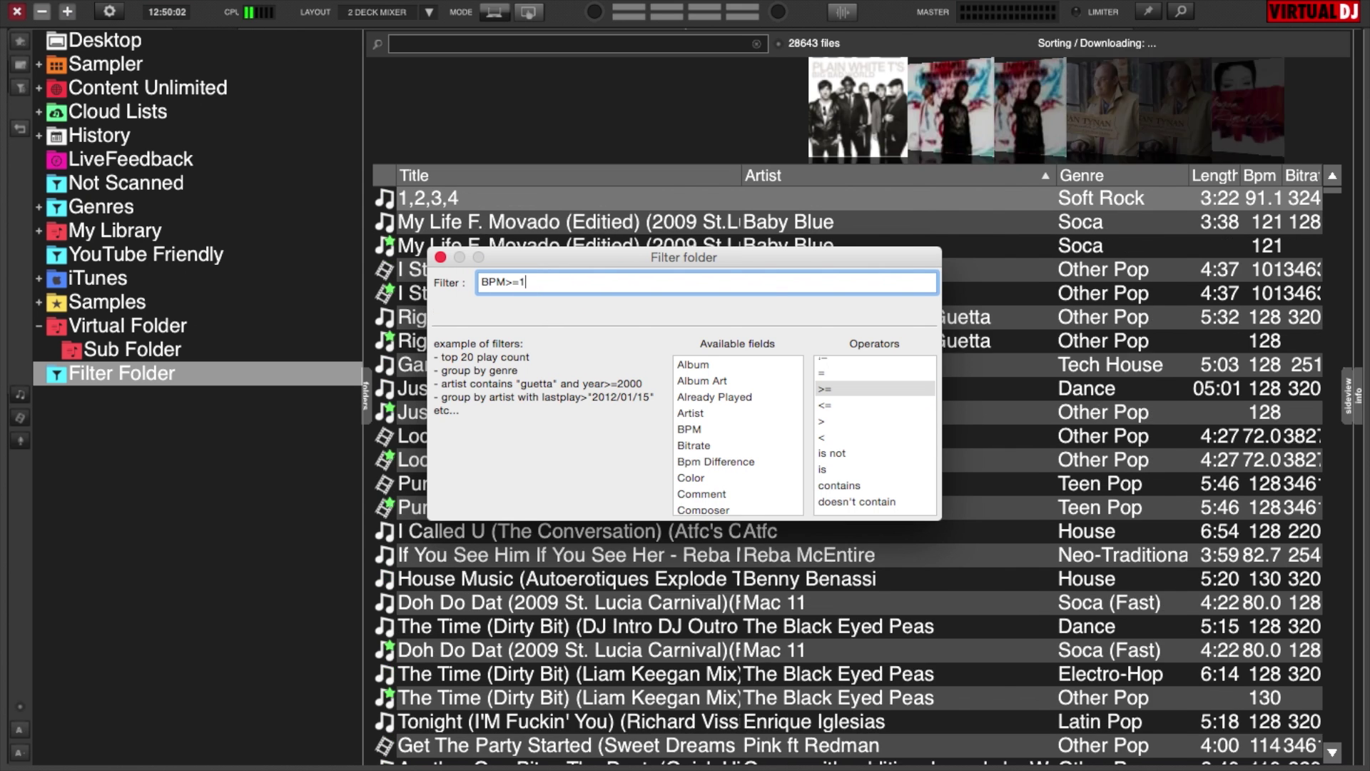
{"action": "type", "text": "30"}
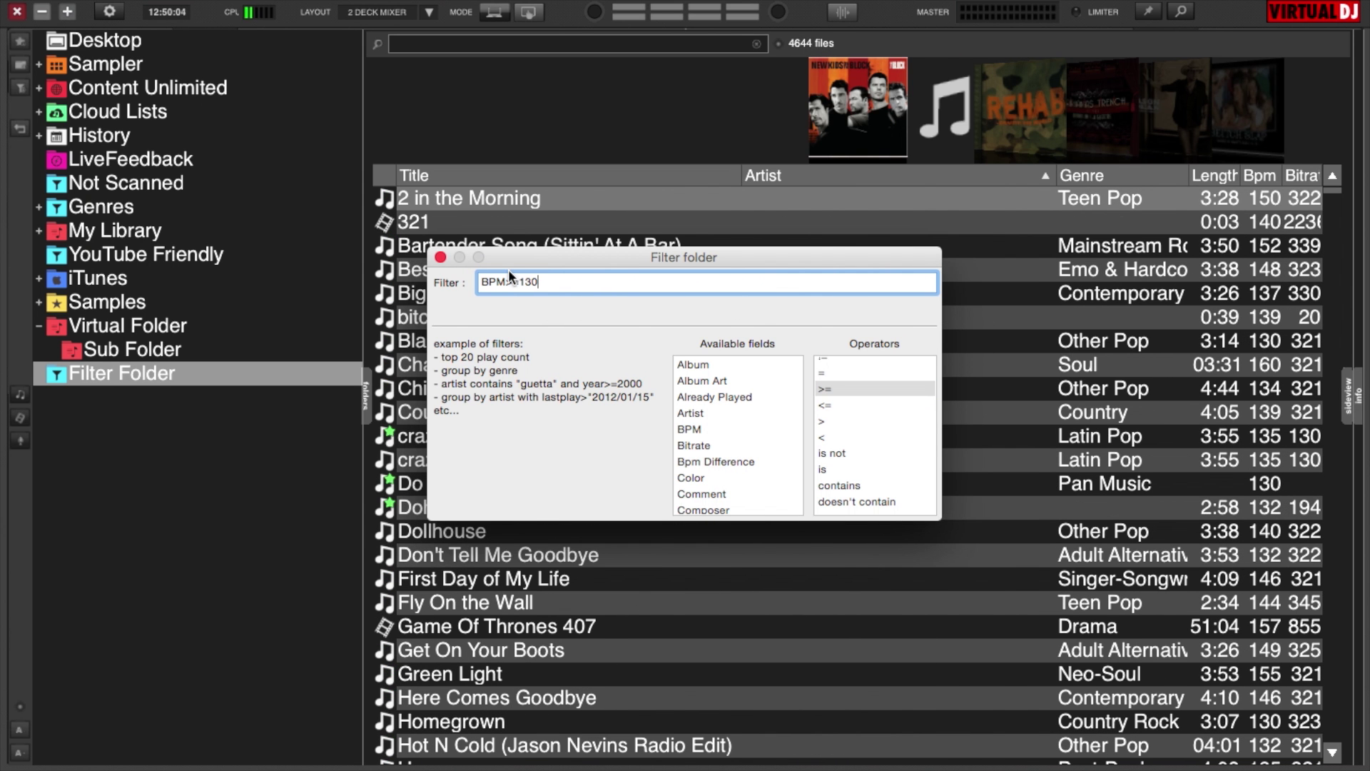
{"action": "left_click", "coordinate": [440, 257]}
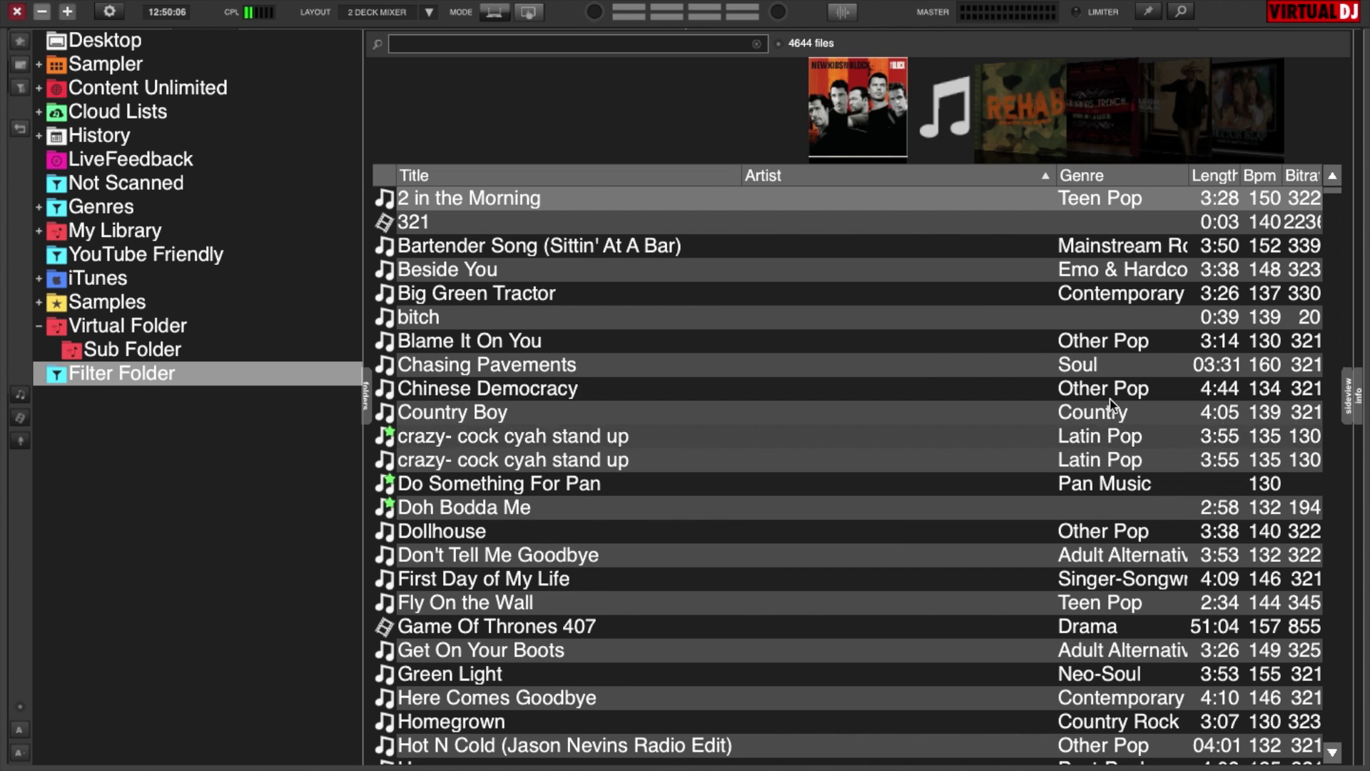